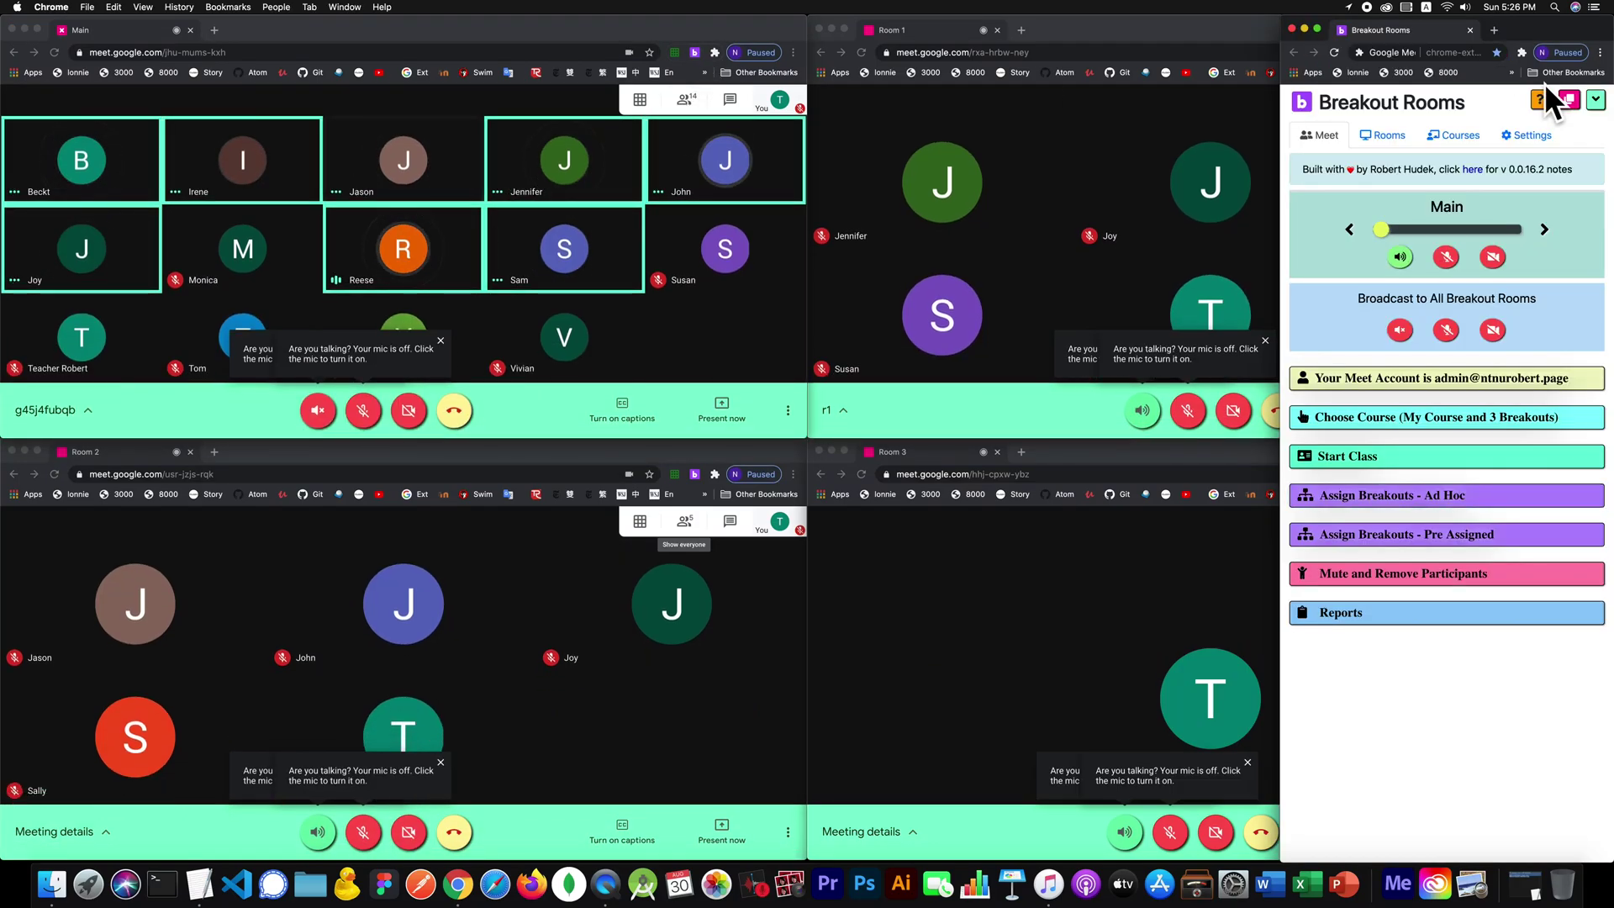
Move the Breakout Rooms window to mid-screen, expand the Mute and Remove Participants options, and make Room 2 the active room.
left_click_drag(1525, 37, 957, 32)
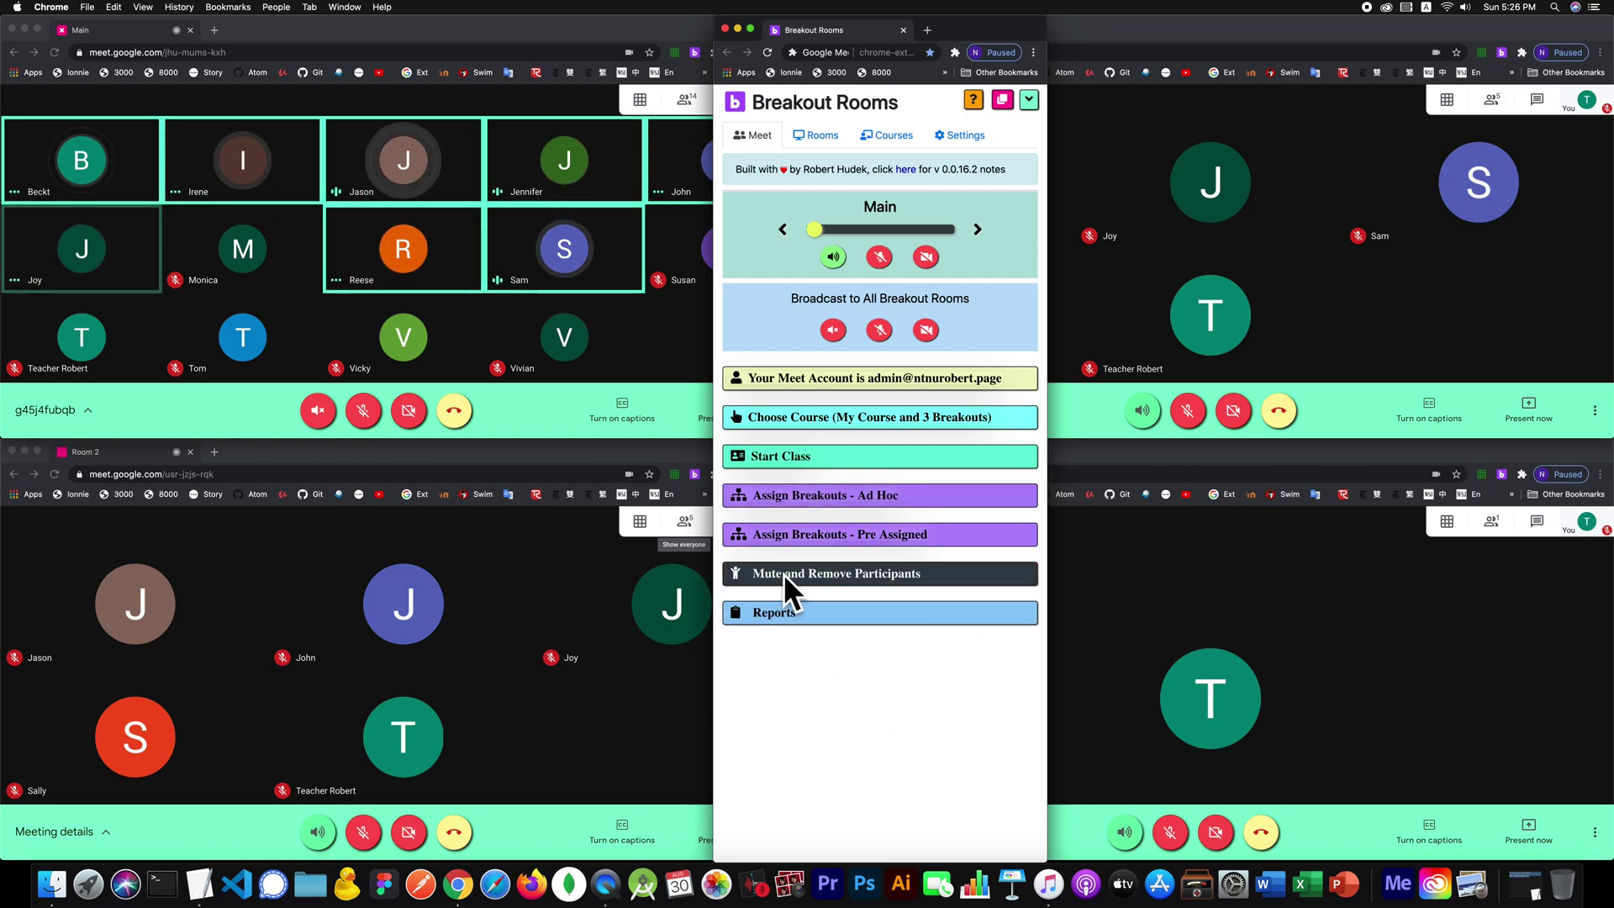
left_click(851, 575)
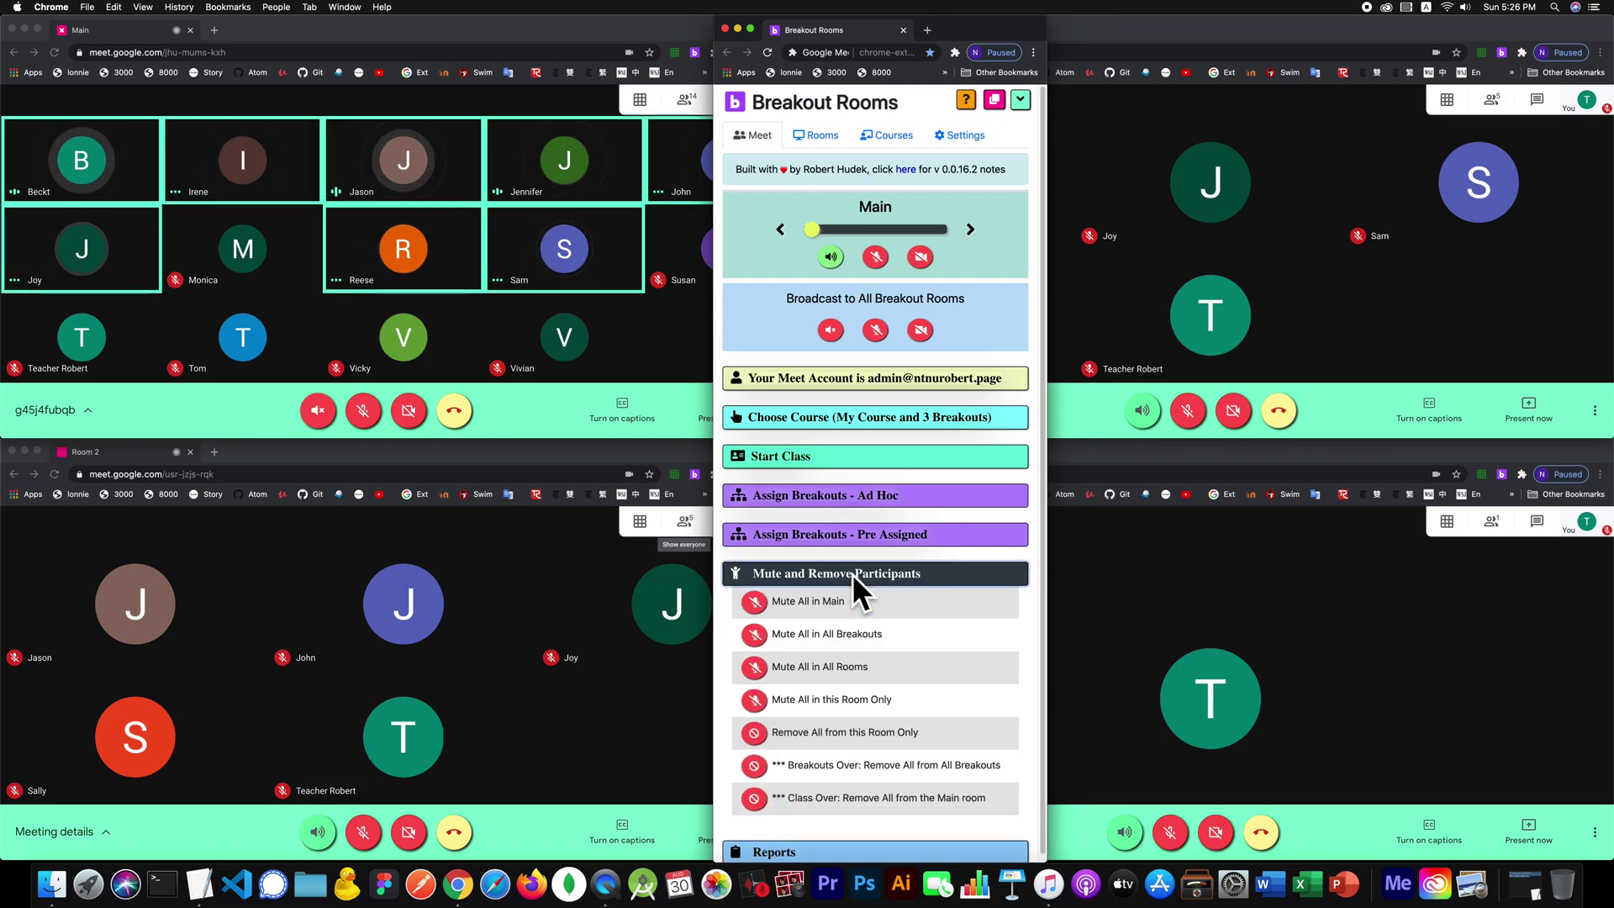
scroll(867, 572, "down", 1)
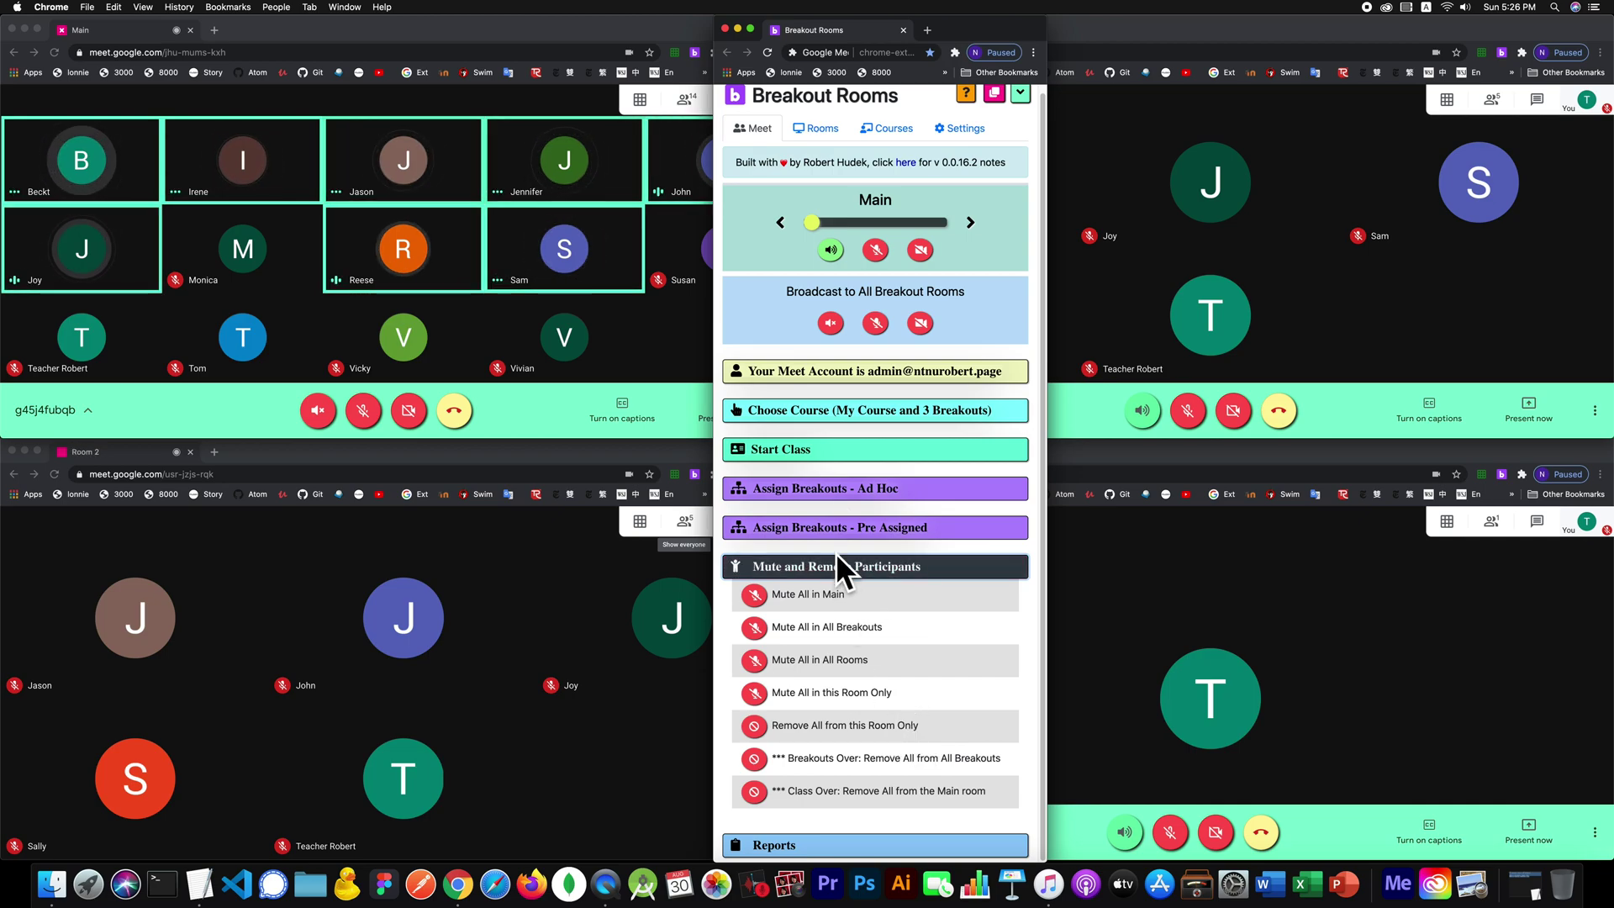
left_click(889, 221)
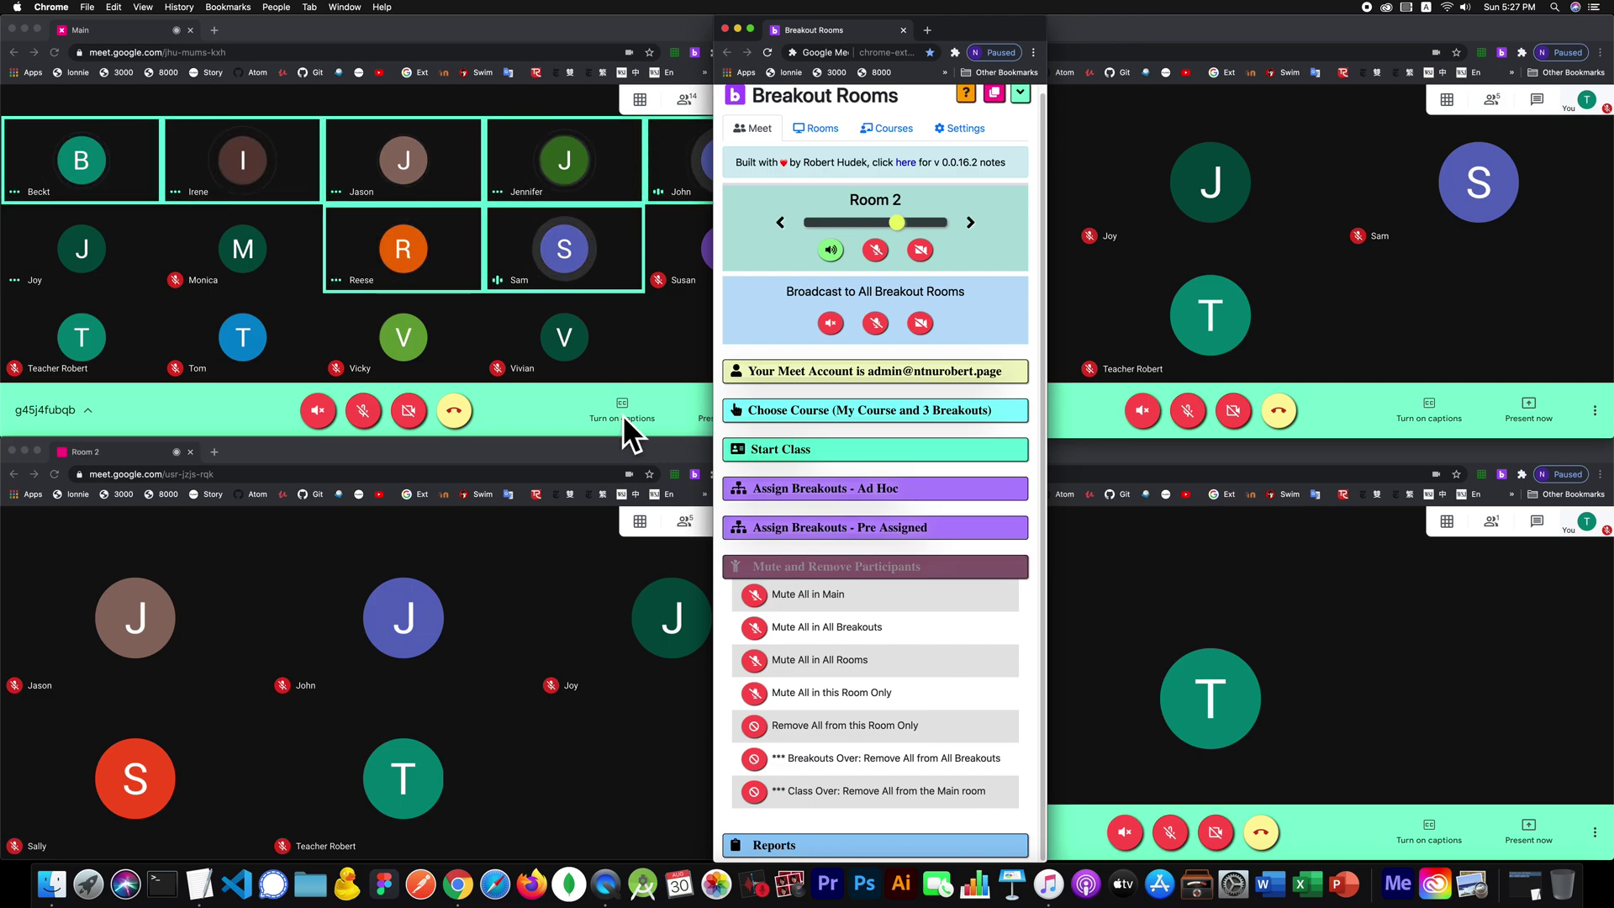
Move the Breakout Rooms window clear of the Main meeting and review Main's full participant list for microphone status.
left_click_drag(964, 33, 1189, 51)
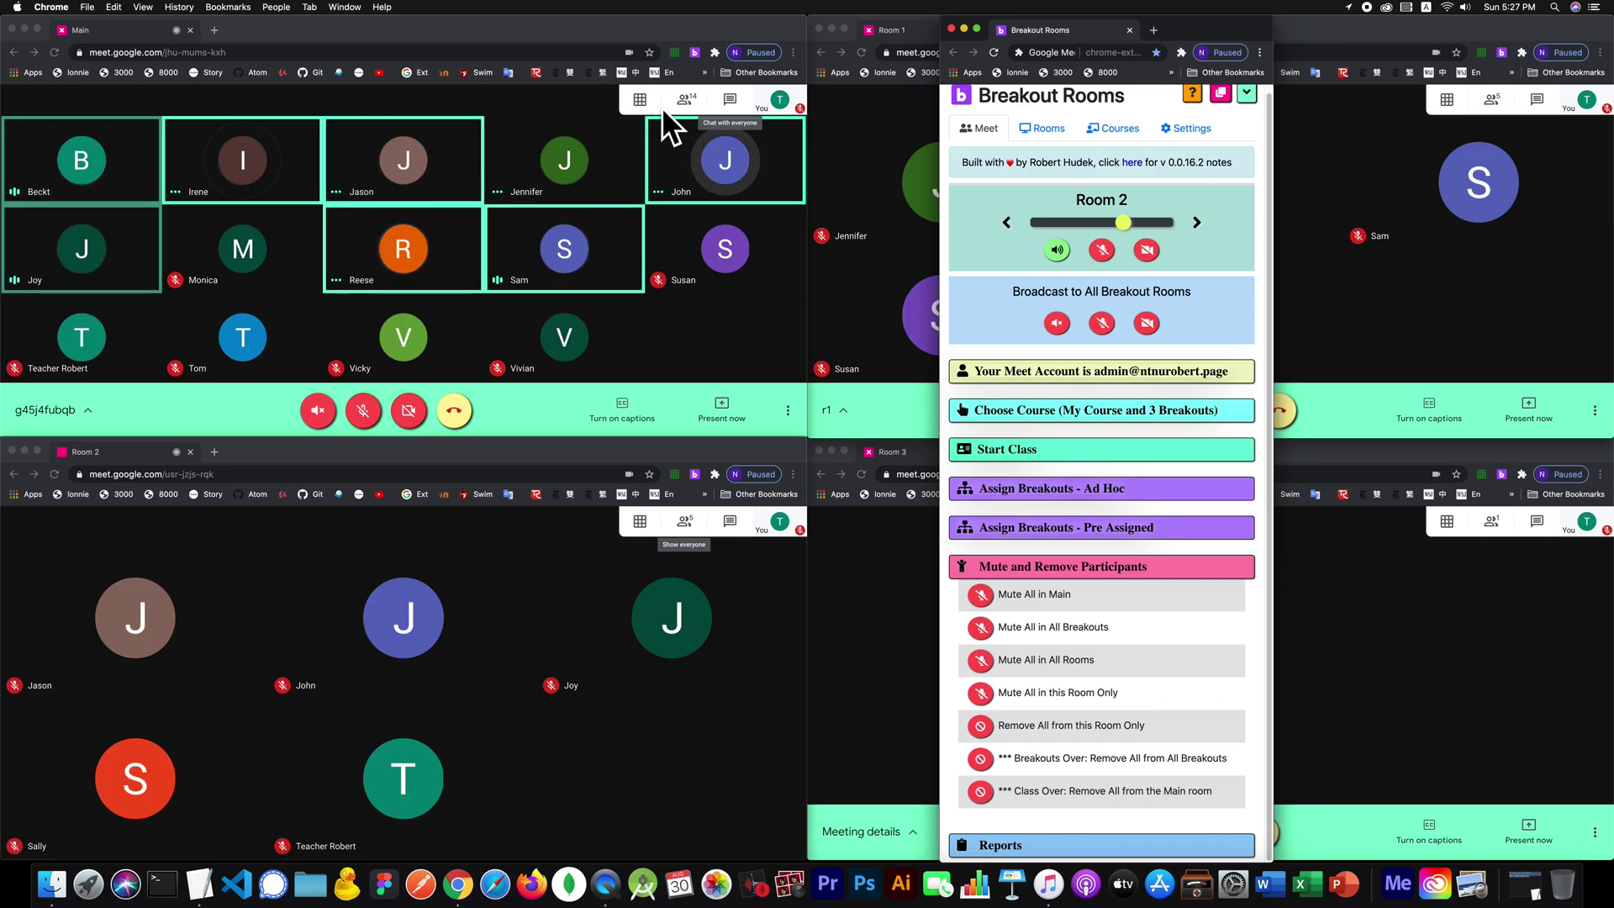
left_click(679, 93)
left_click(681, 94)
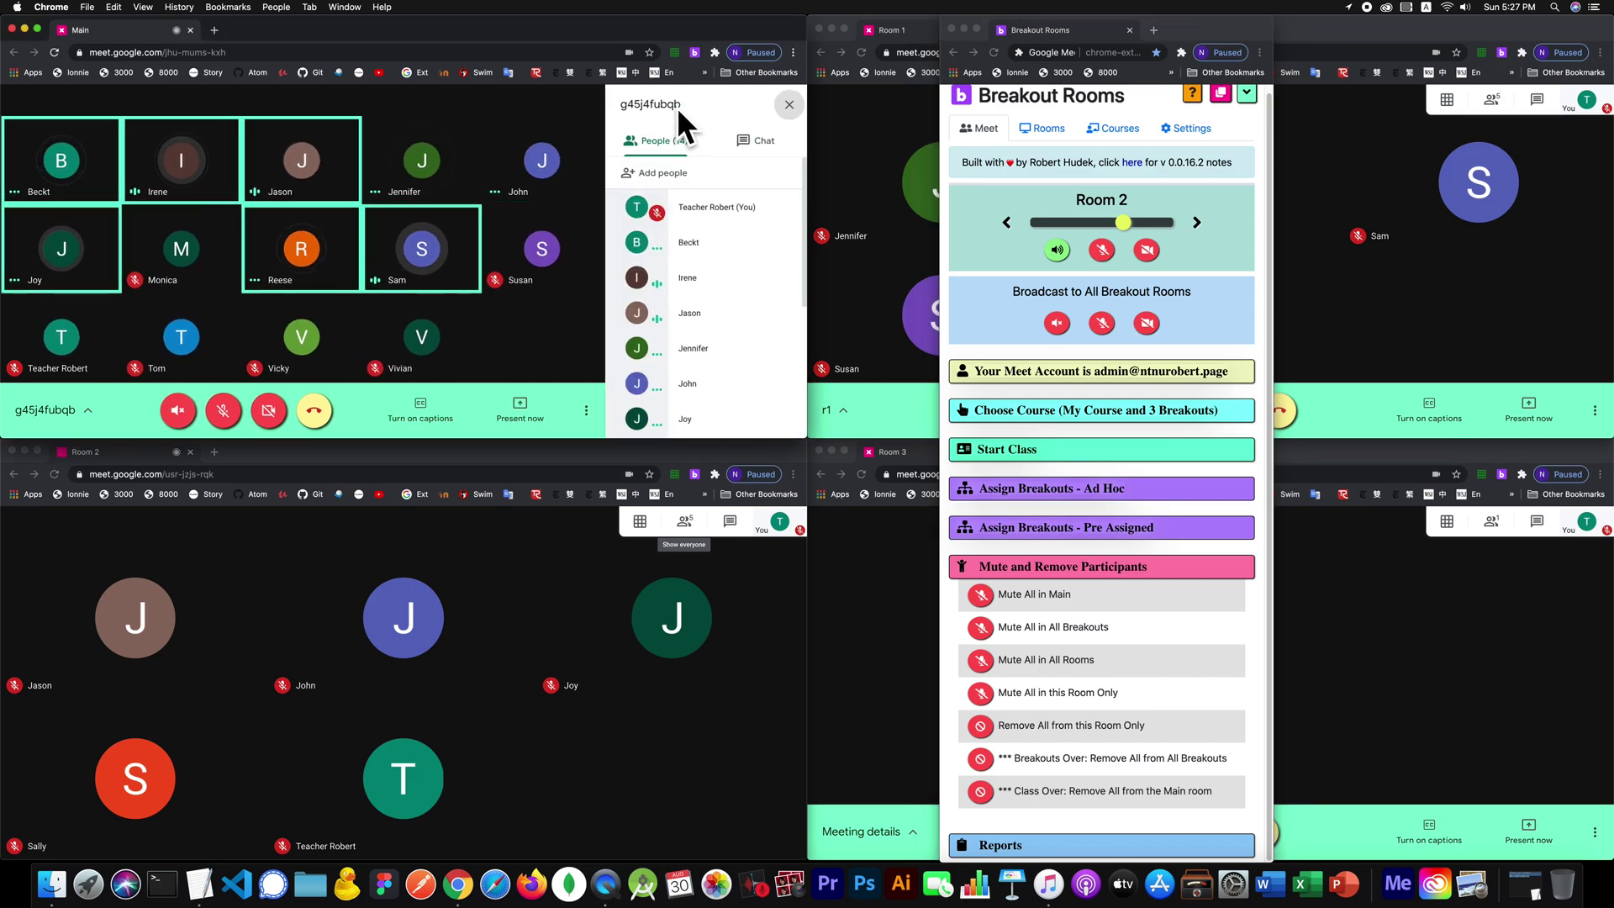
scroll(754, 320, "down", 3)
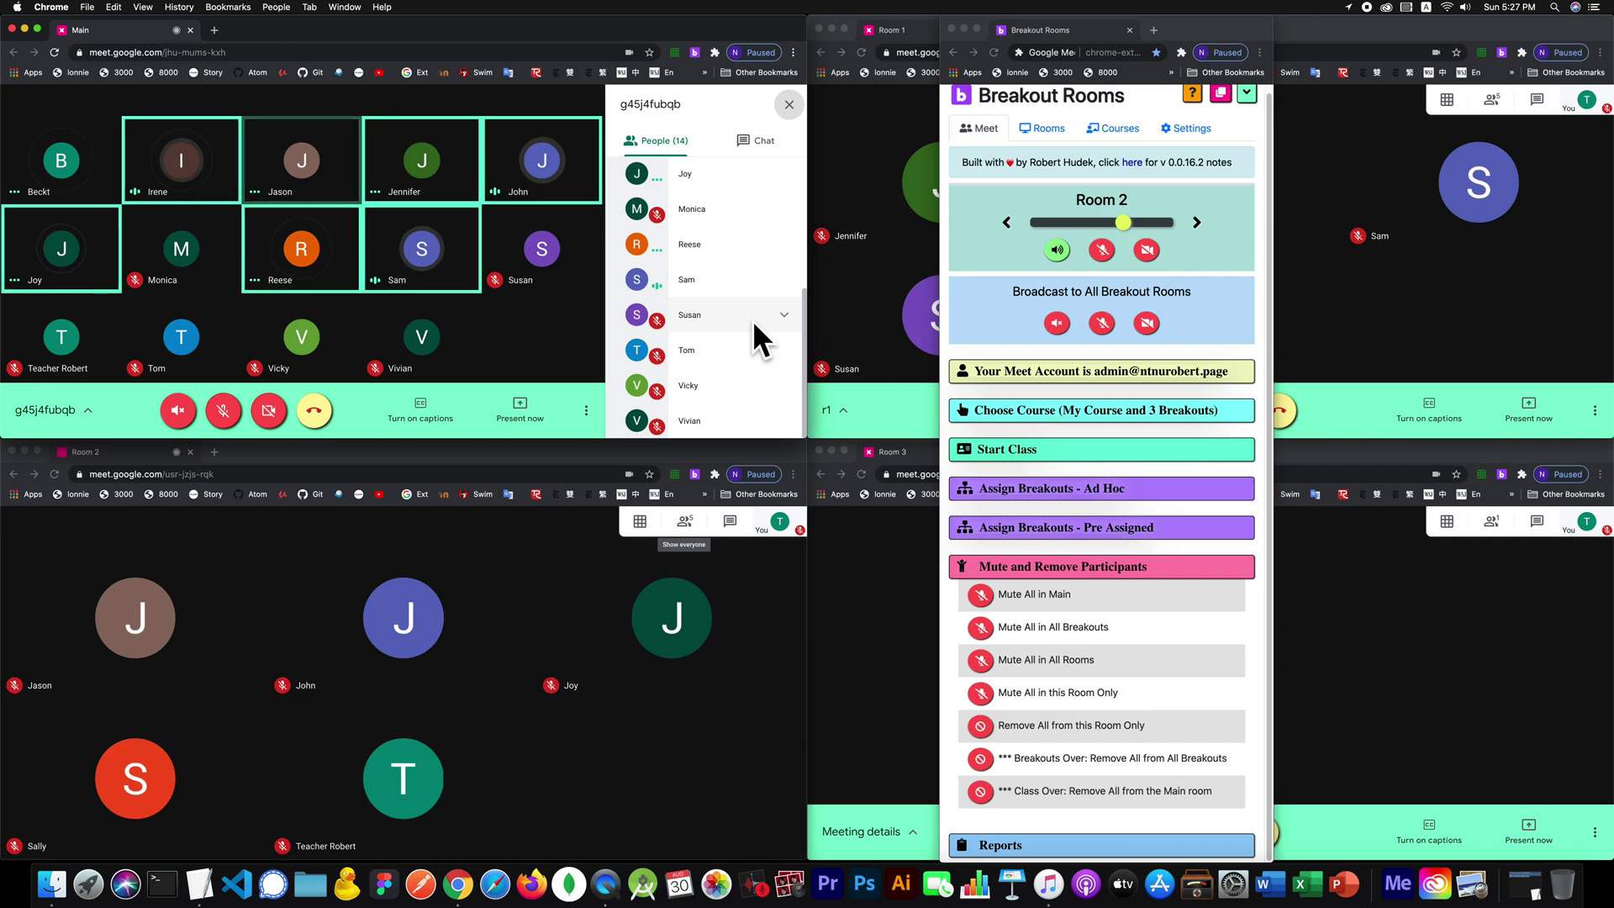
scroll(754, 319, "up", 3)
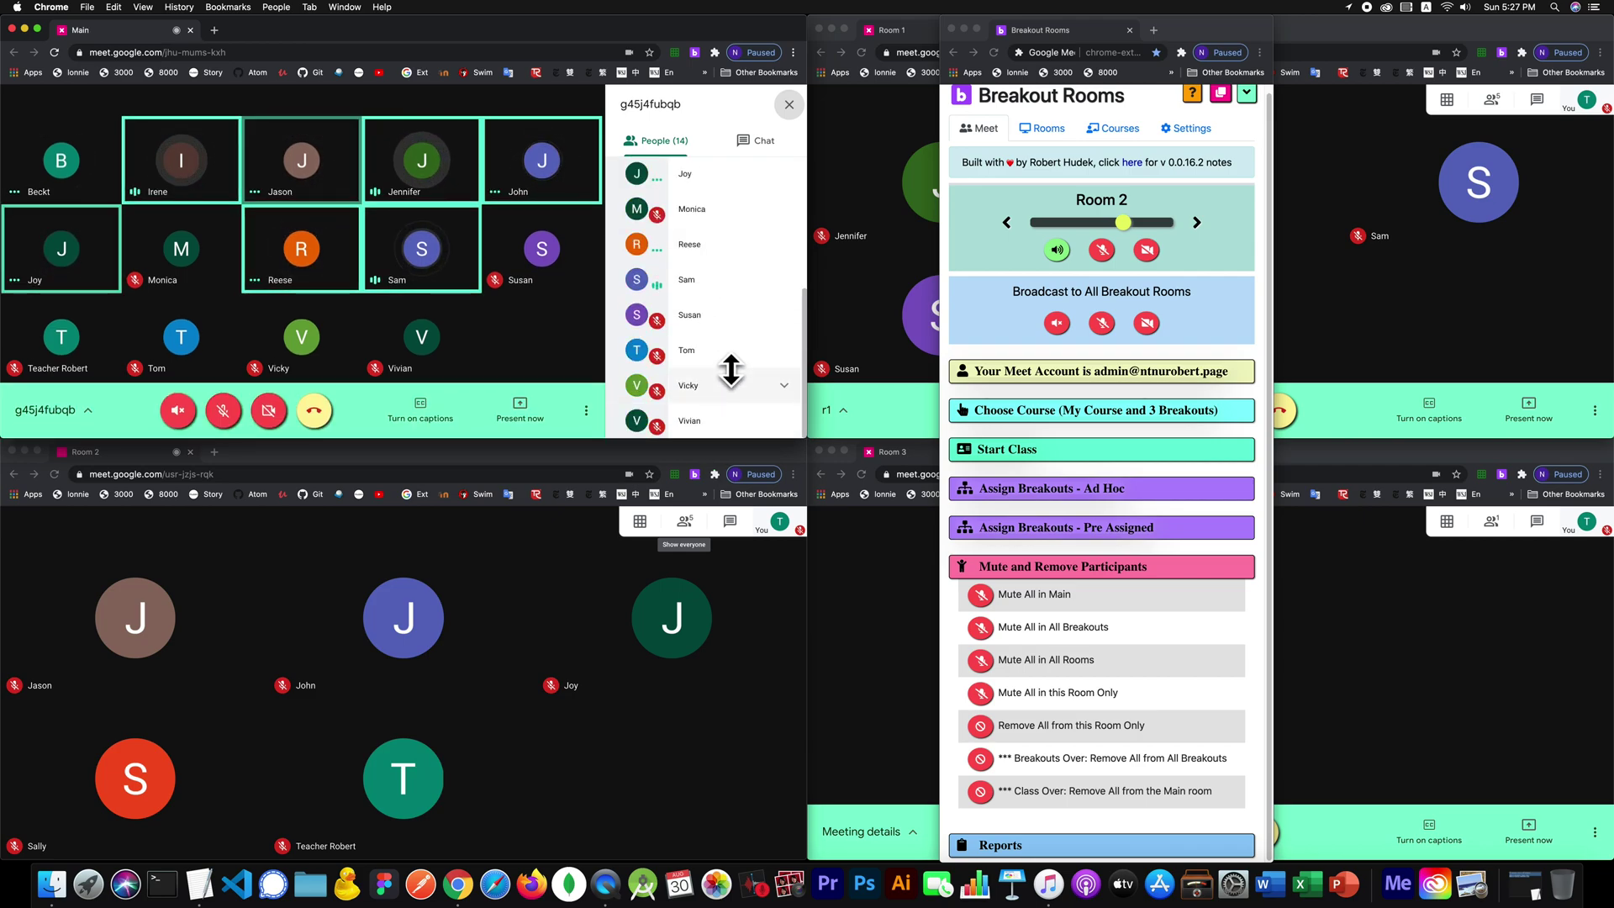
scroll(716, 337, "down", 3)
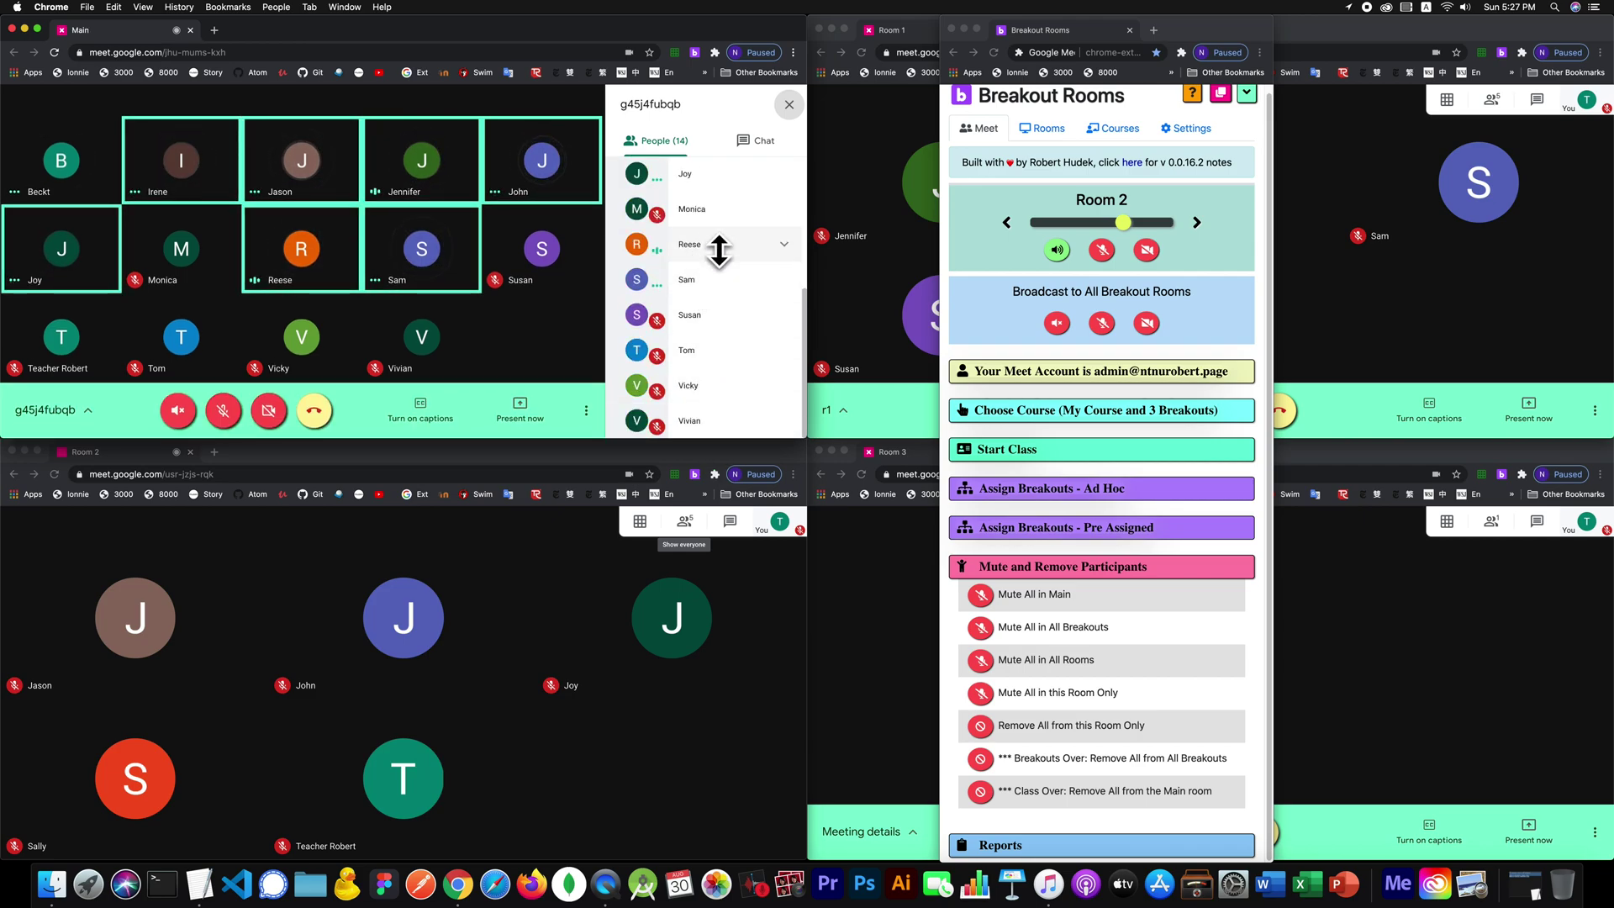
scroll(715, 253, "up", 3)
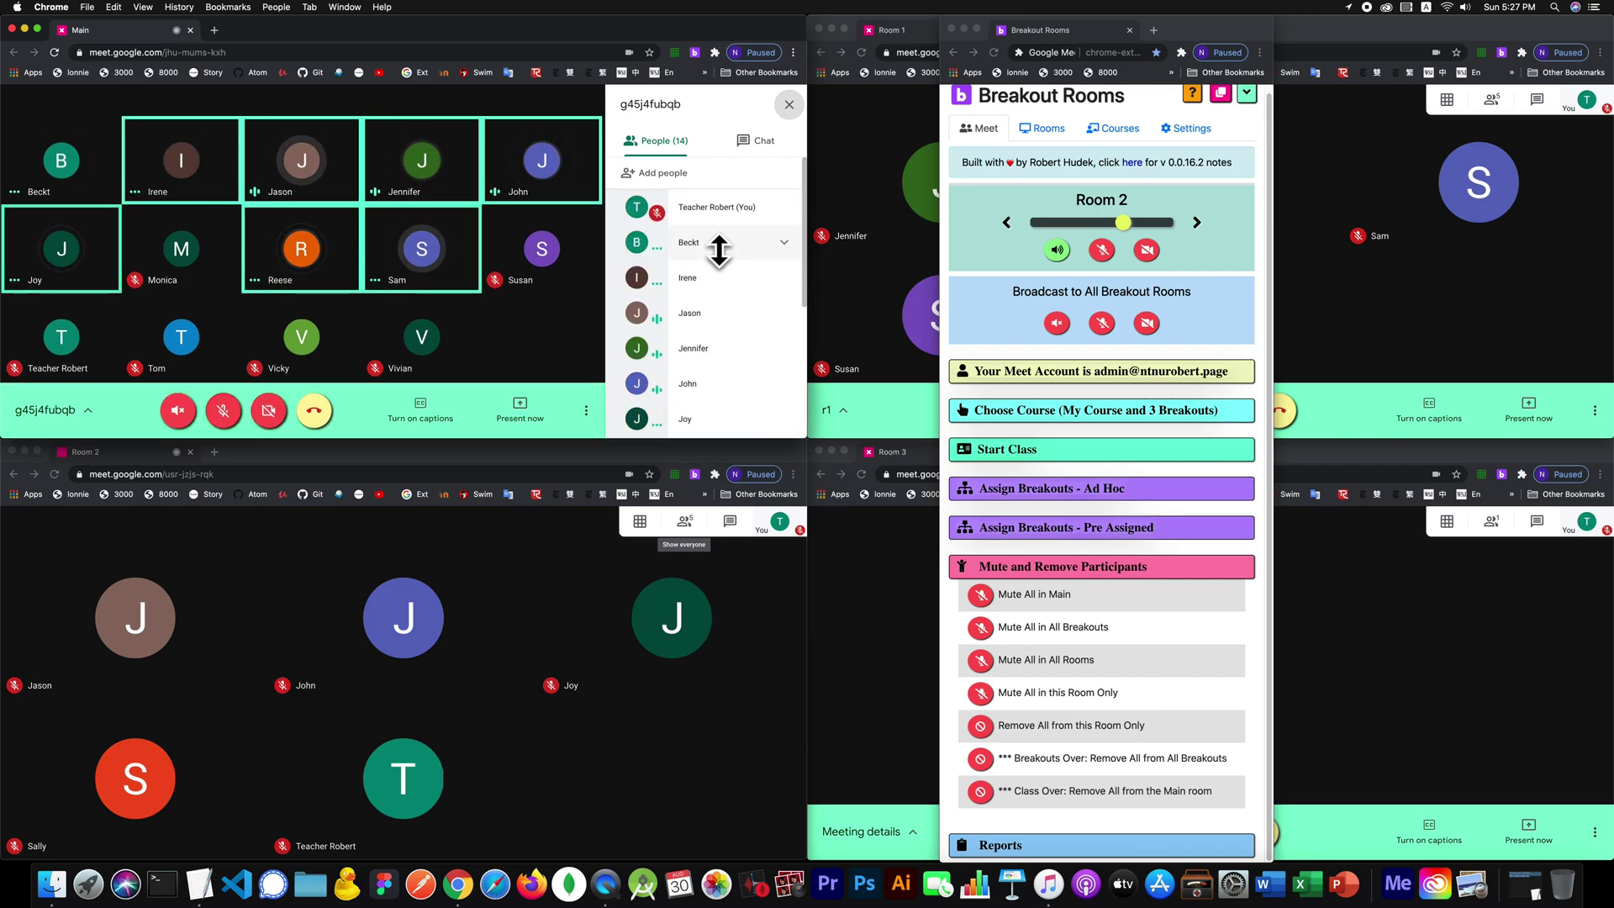
left_click(789, 104)
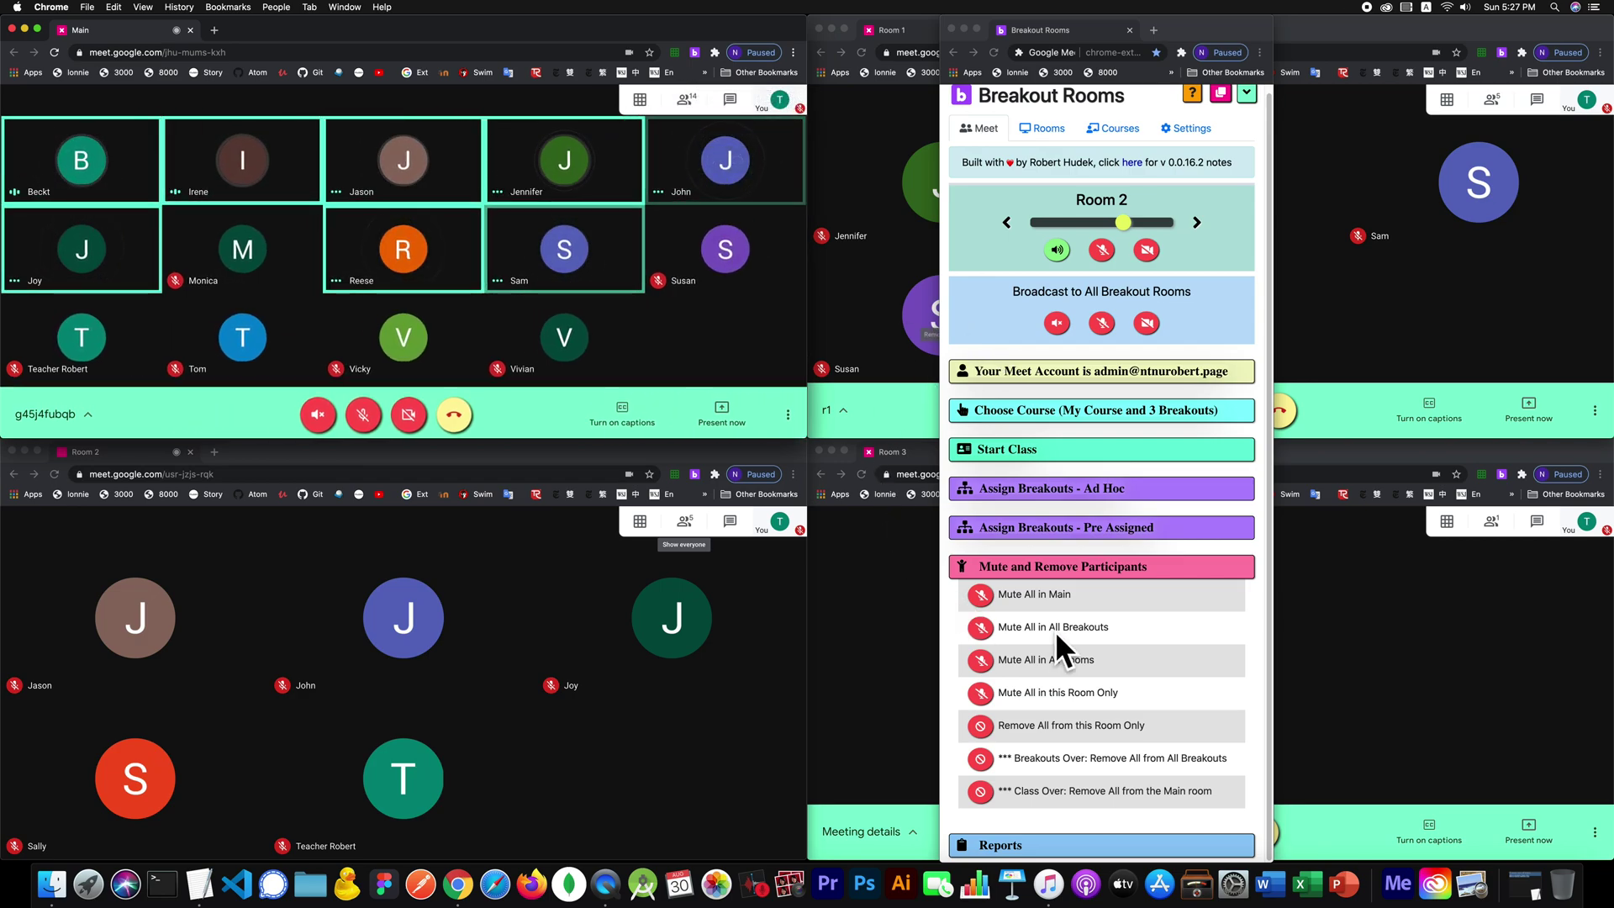
Mute all participants in the Main room using the Mute and Remove Participants options.
left_click(987, 592)
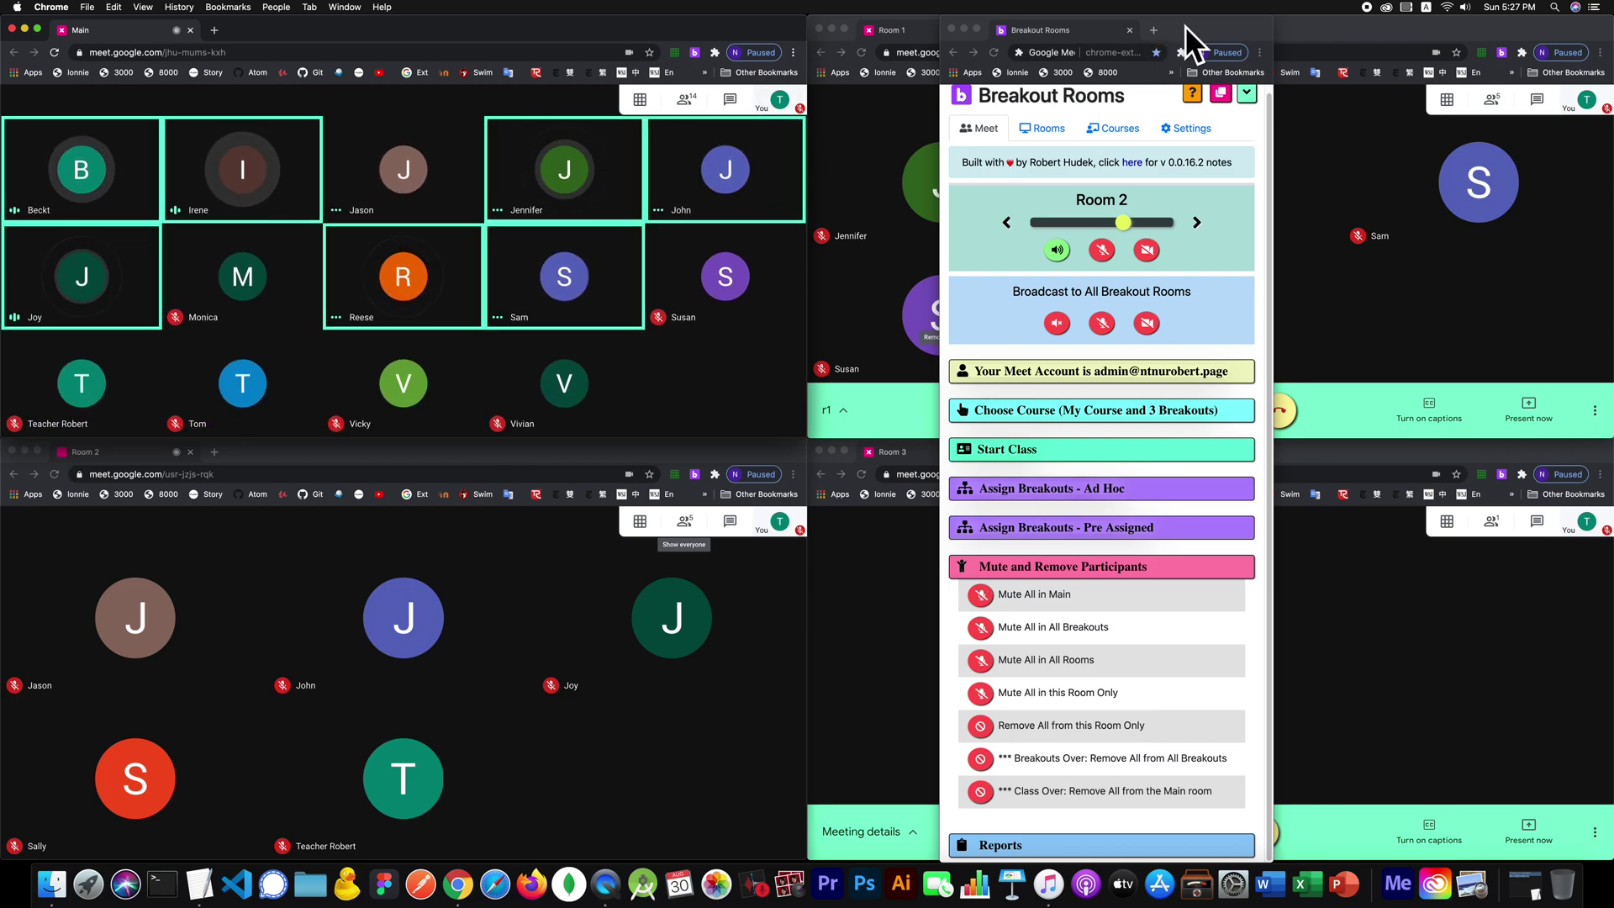
left_click_drag(1184, 27, 1026, 167)
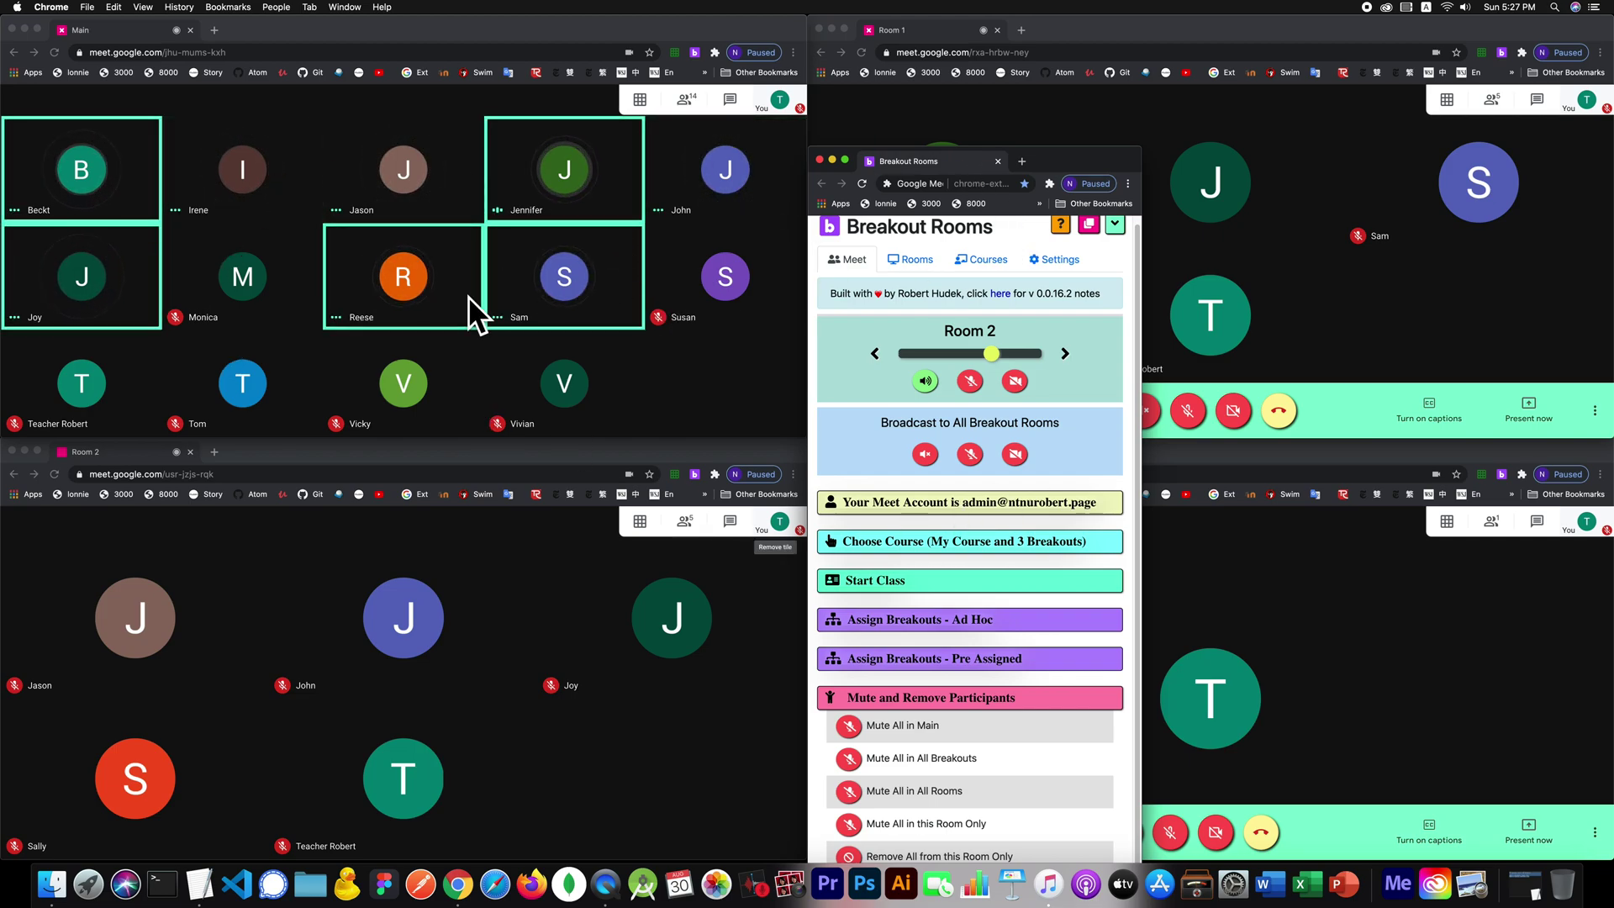
left_click_drag(1075, 158, 1071, 30)
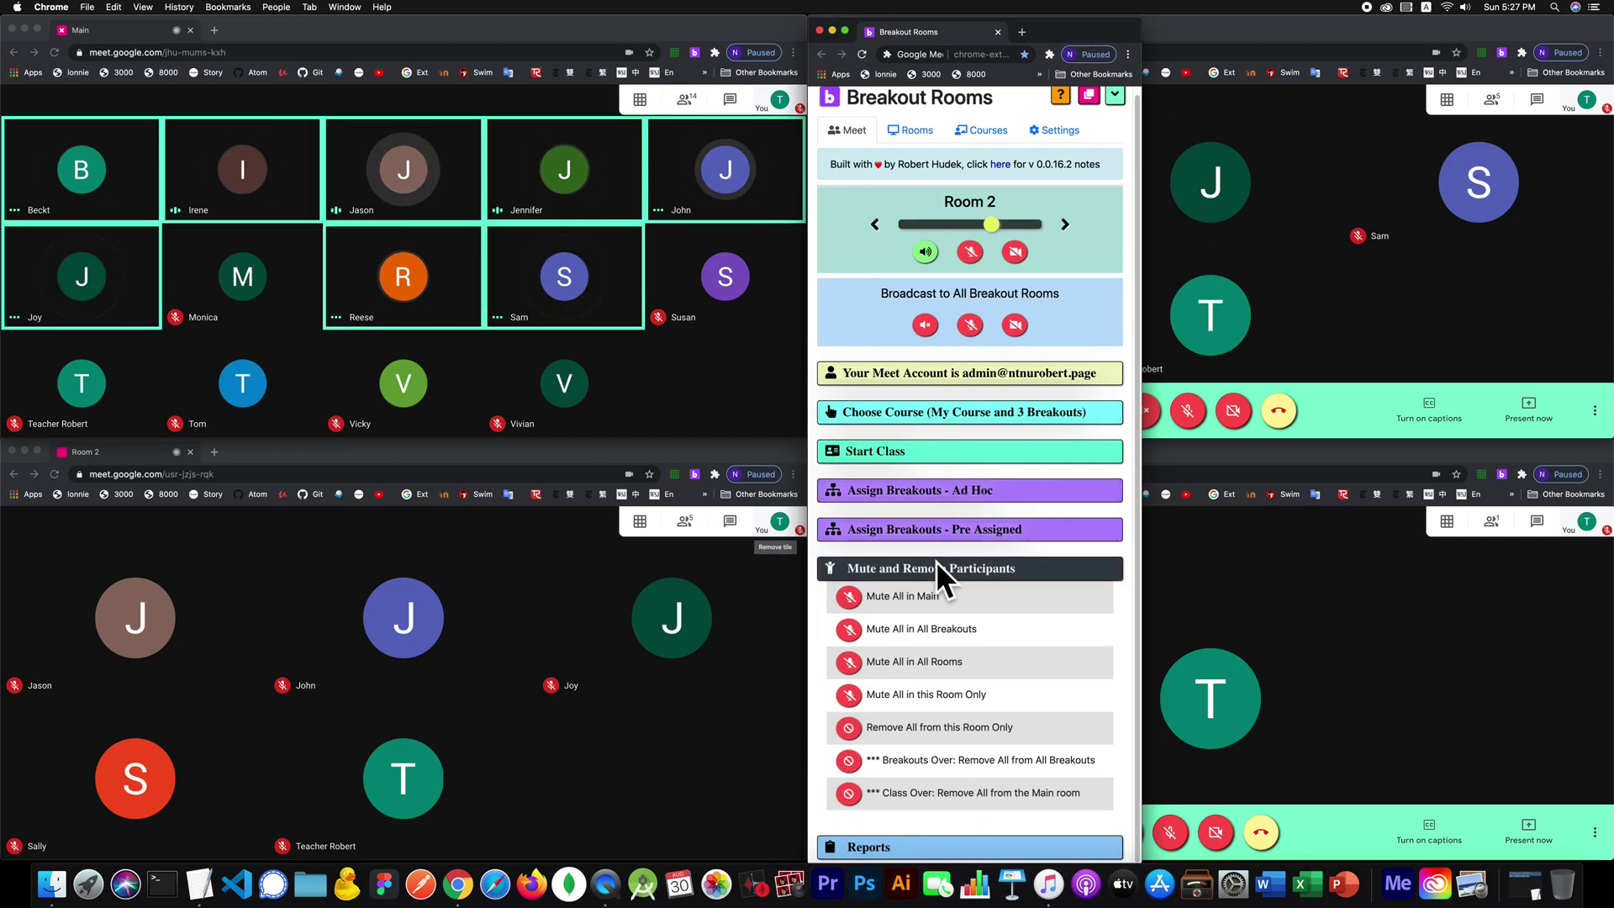
left_click(867, 568)
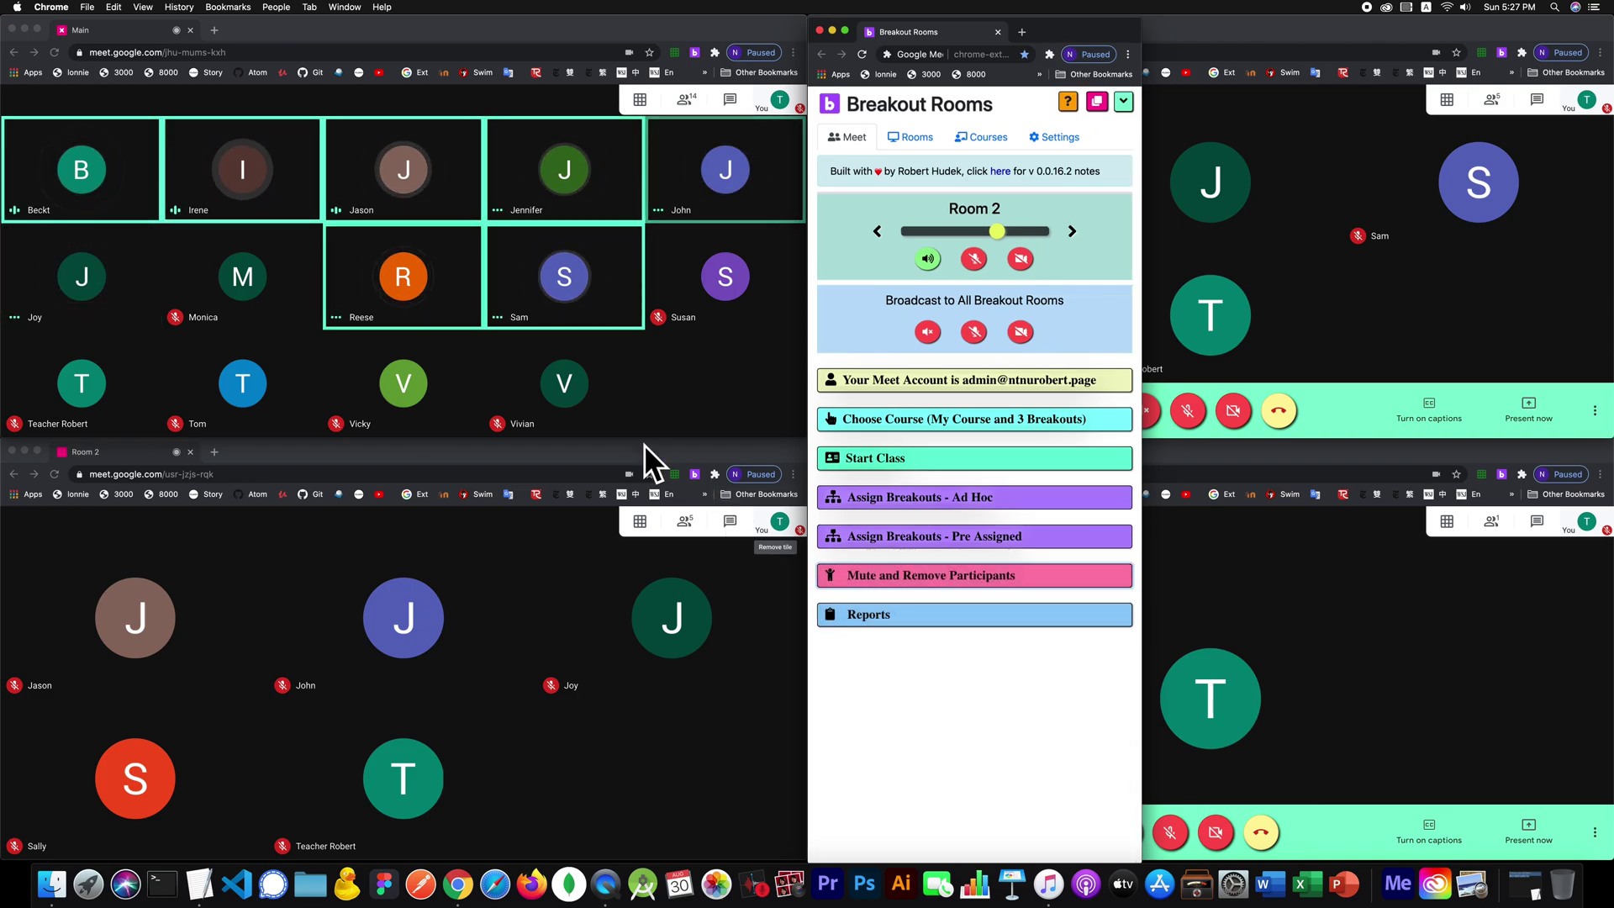
left_click(925, 575)
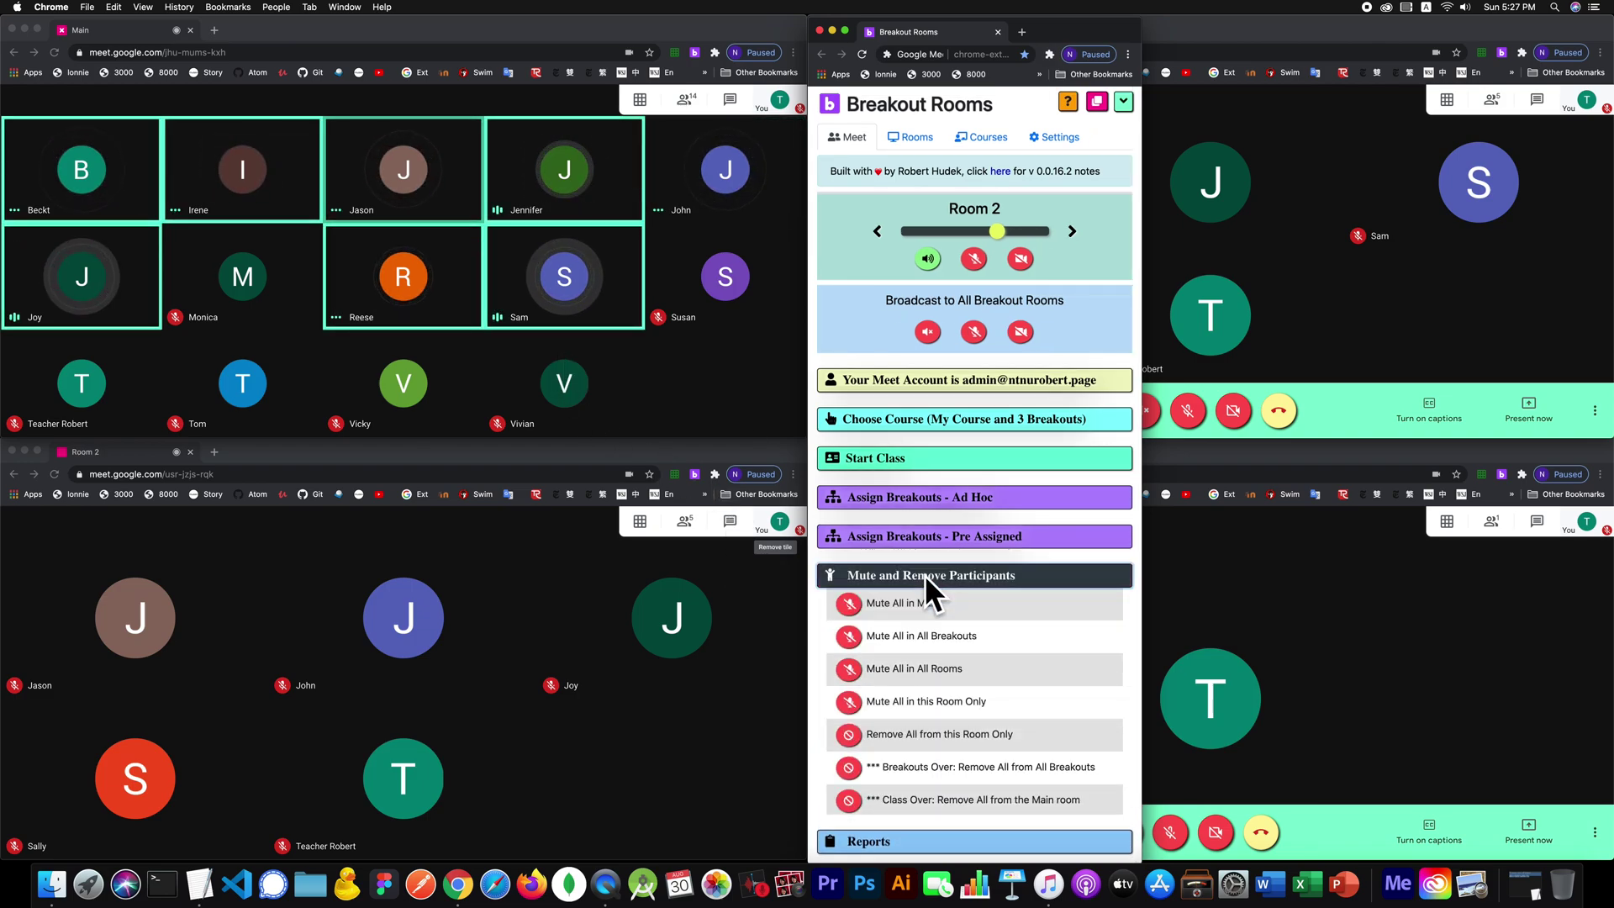
left_click(848, 601)
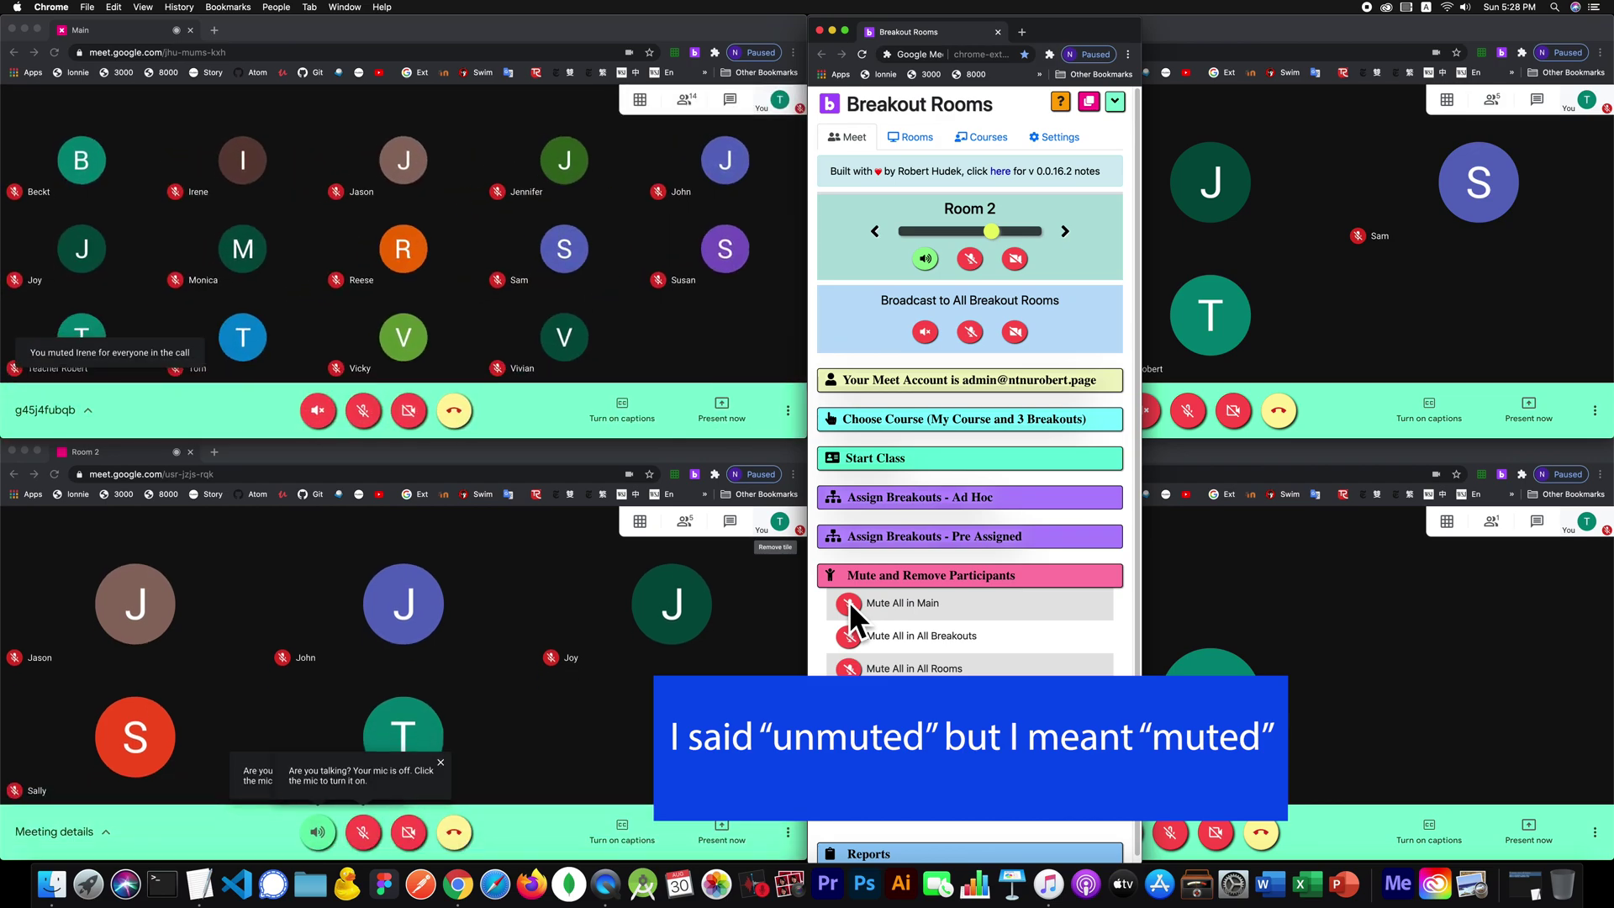
Check the participants' microphone status in the Main meeting's people list, and close the list.
left_click(689, 94)
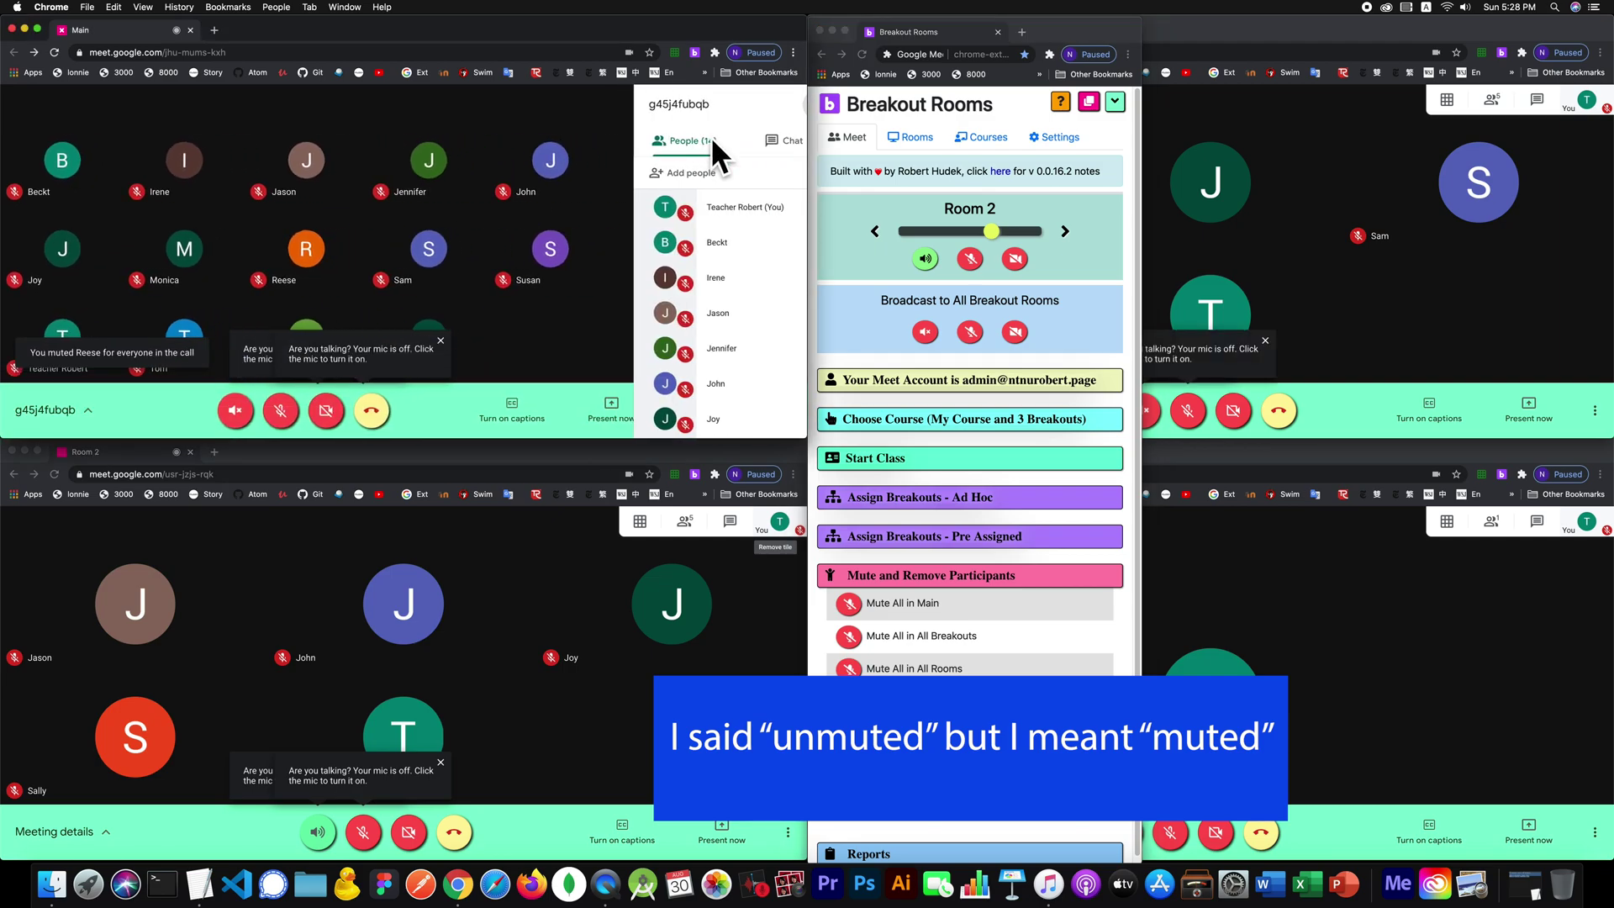
scroll(720, 175, "down", 3)
scroll(720, 176, "up", 3)
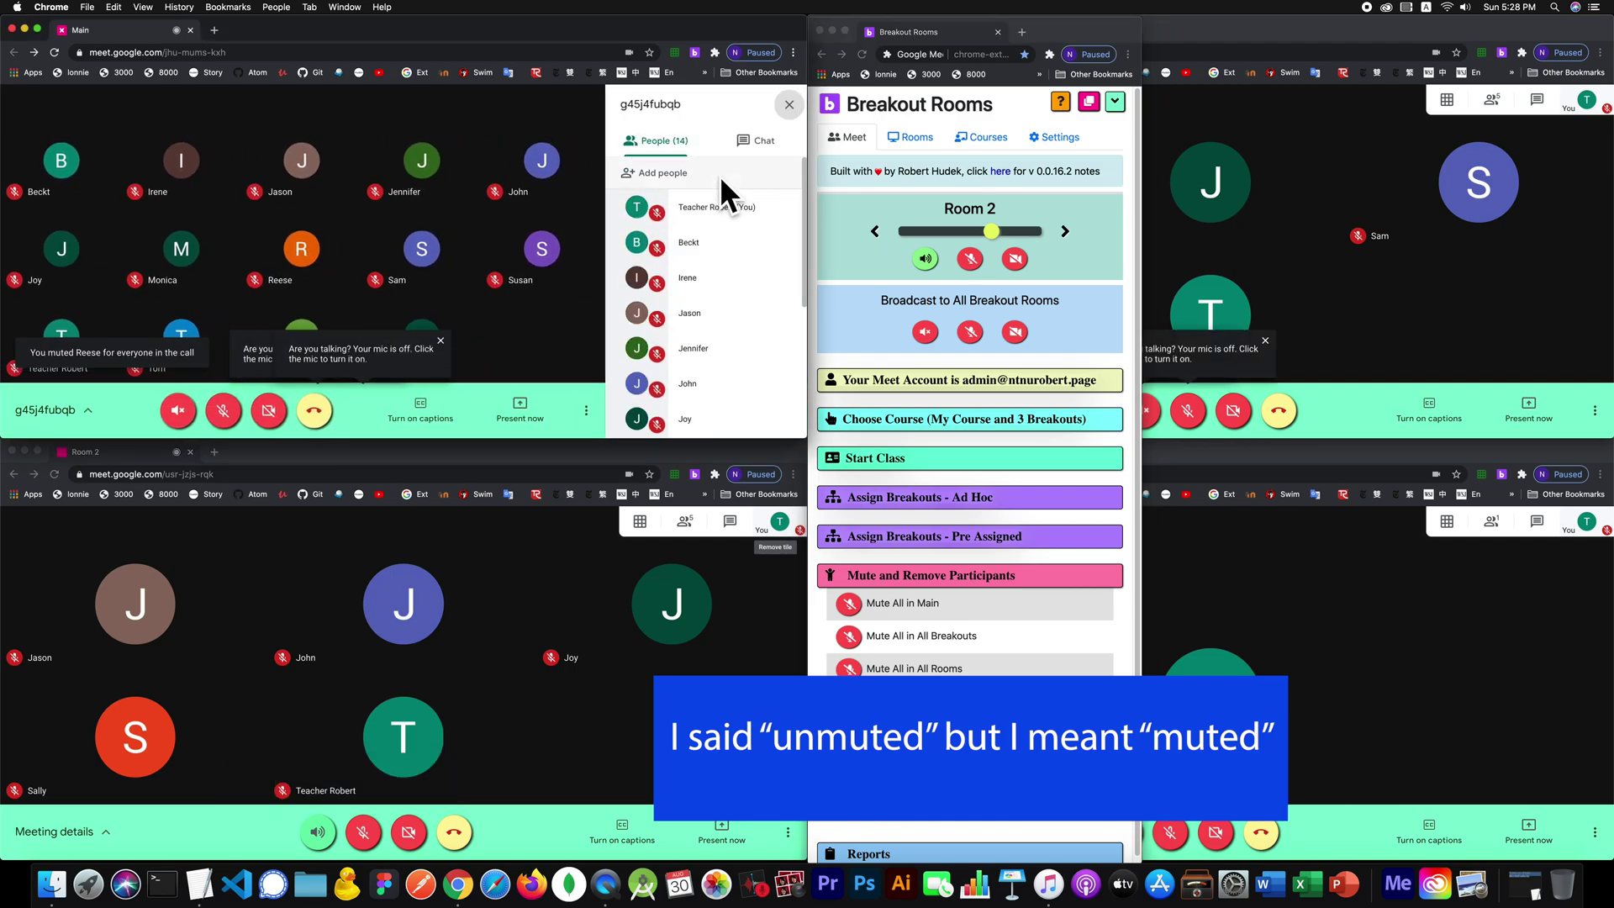
left_click(788, 106)
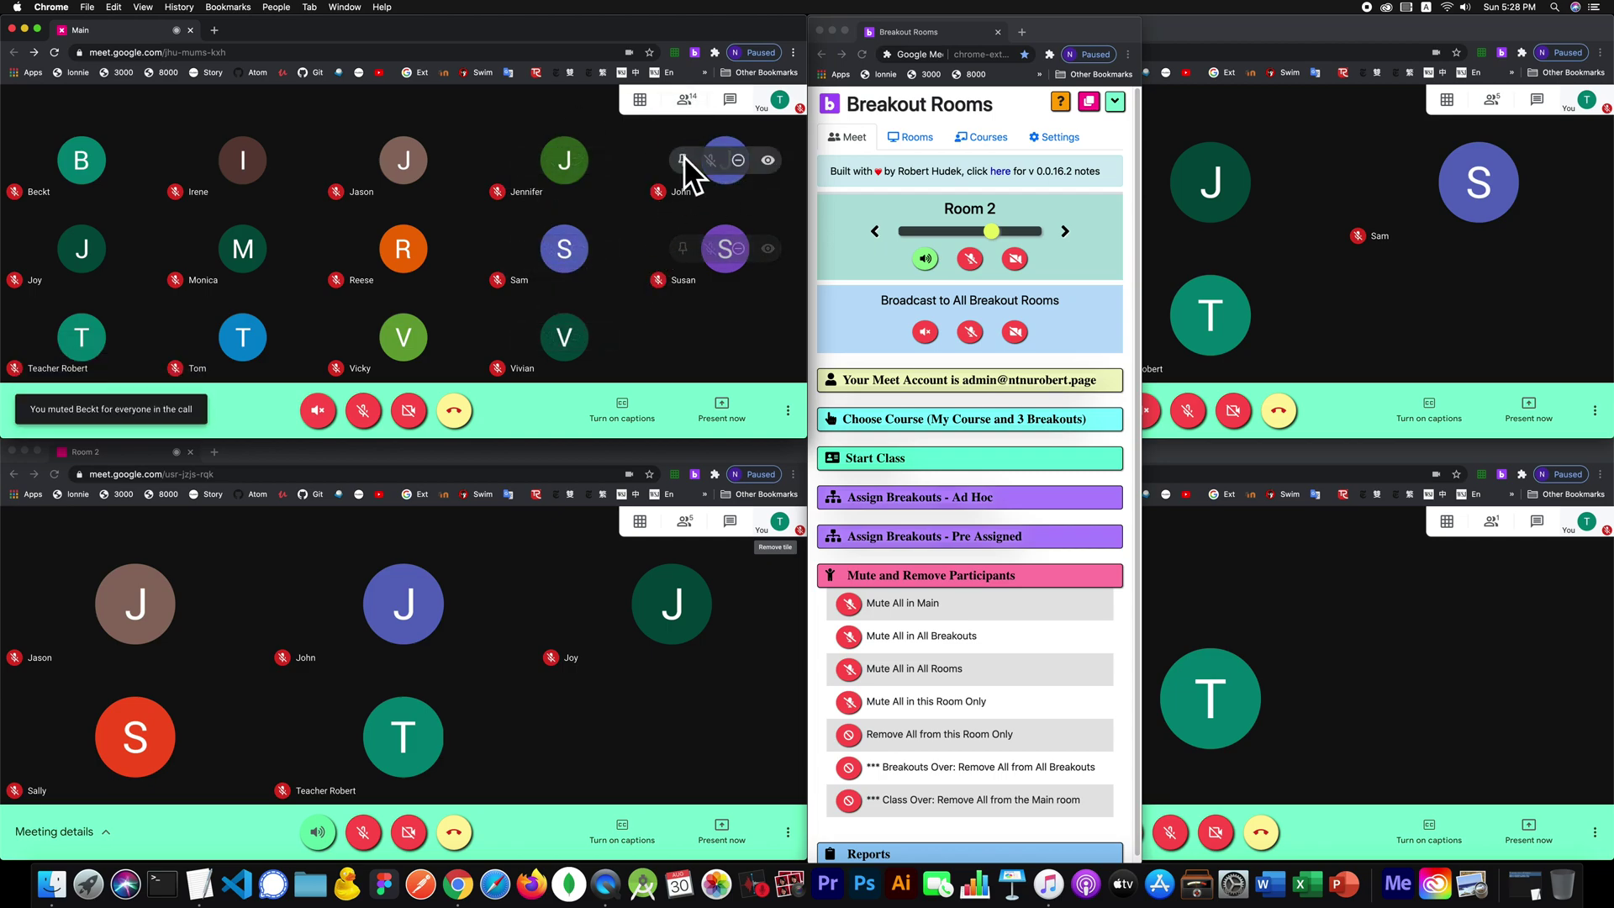
left_click(685, 100)
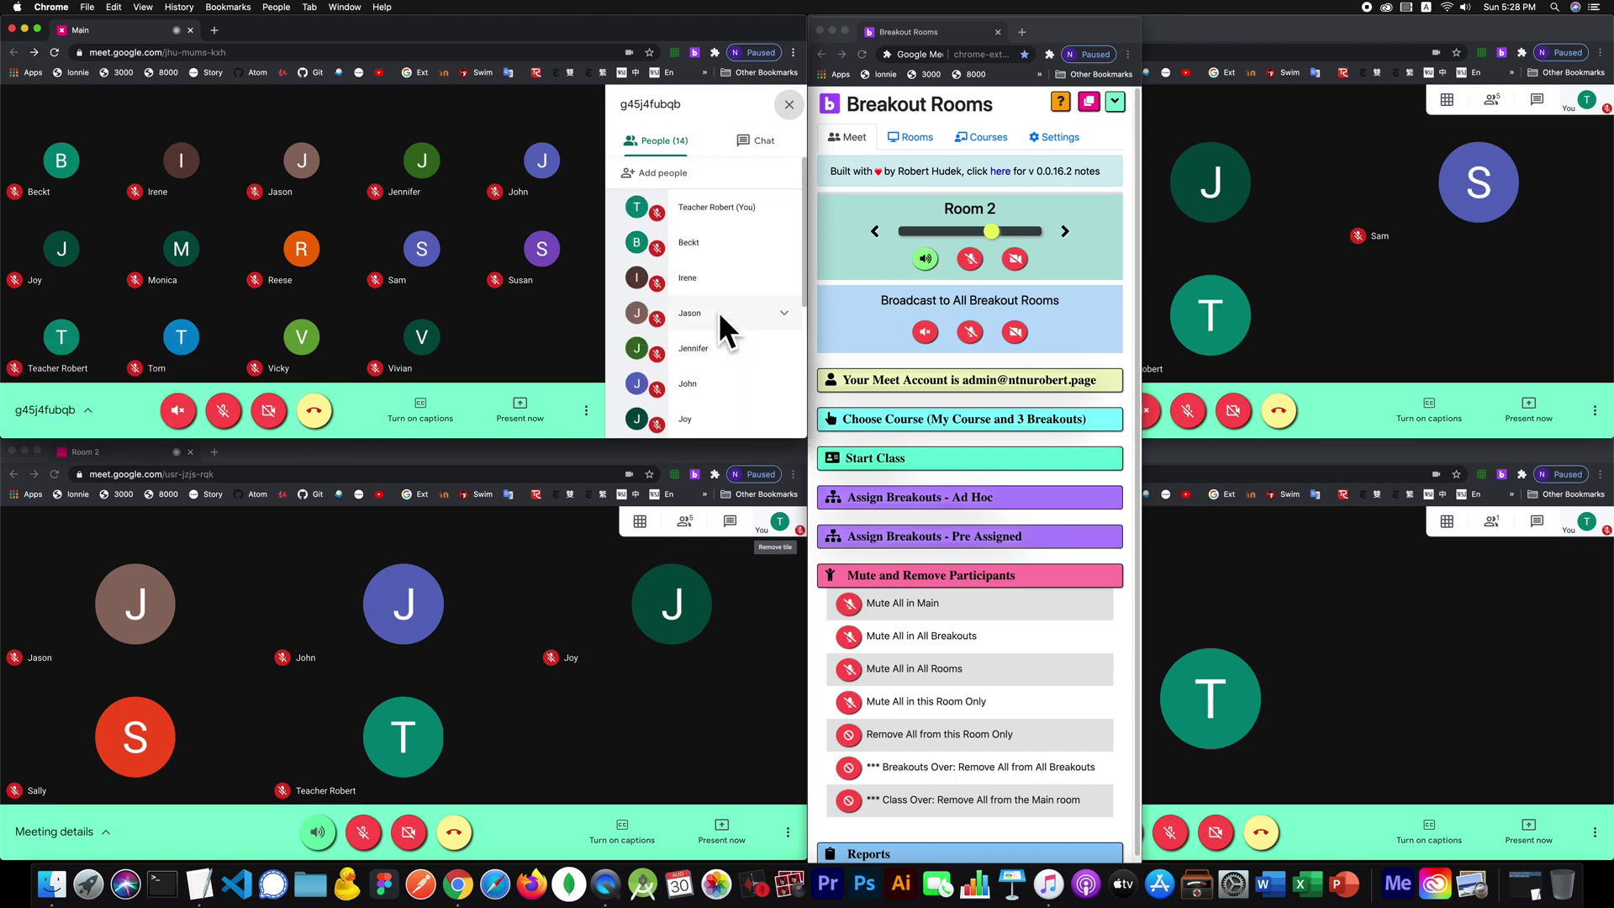
left_click(789, 102)
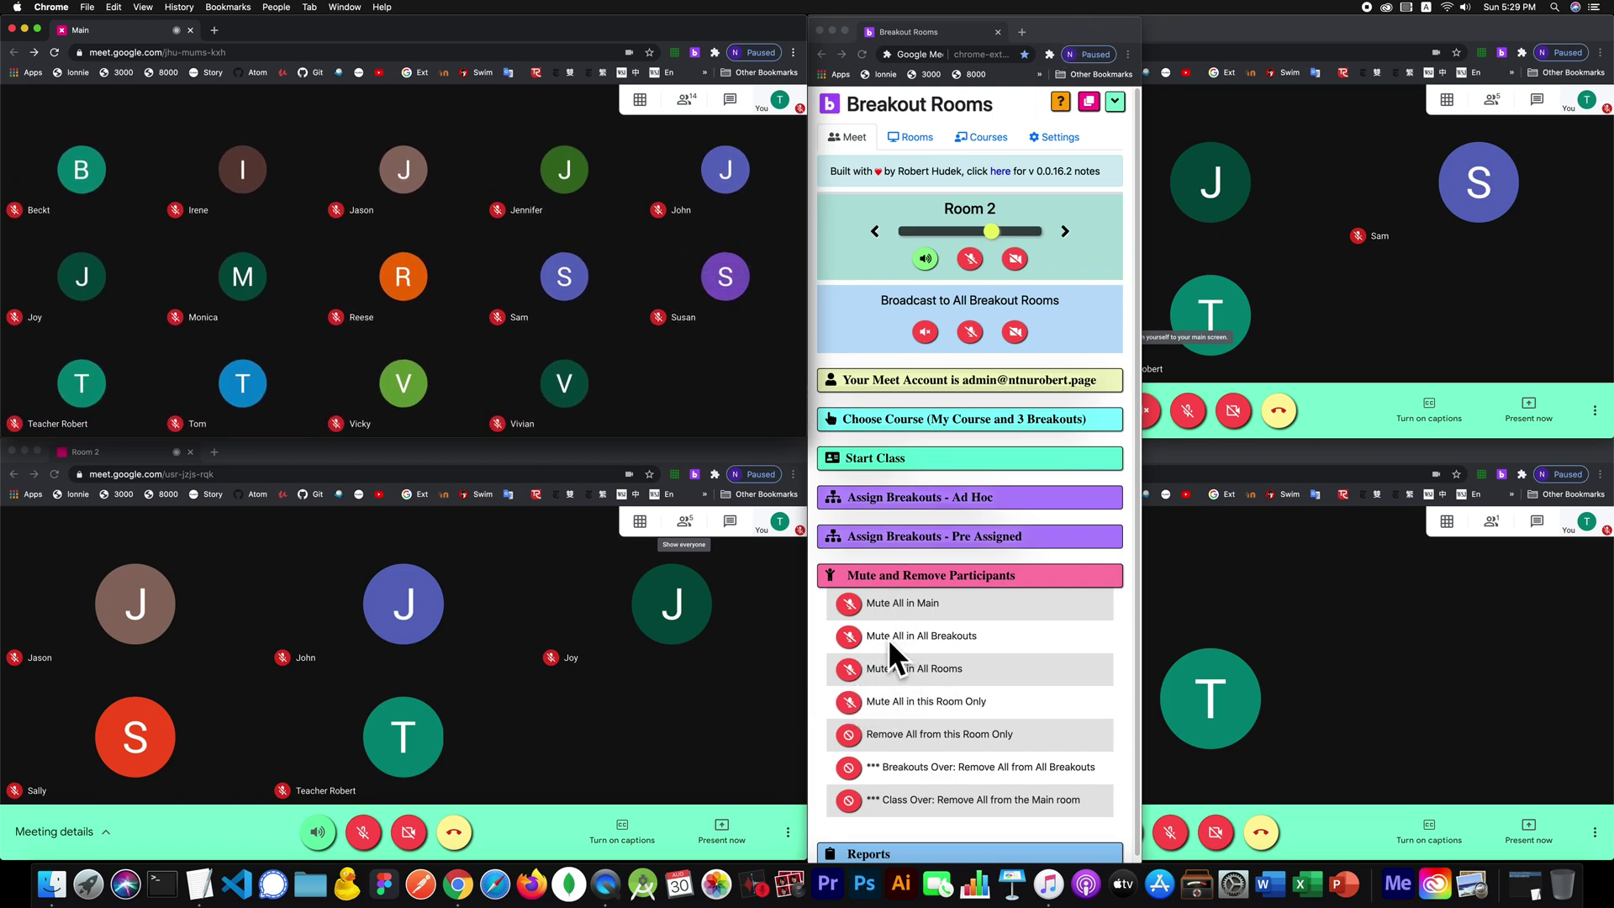
Mute all participants in all rooms and move the Breakout Rooms window clear of the Room 1 meeting.
left_click(849, 669)
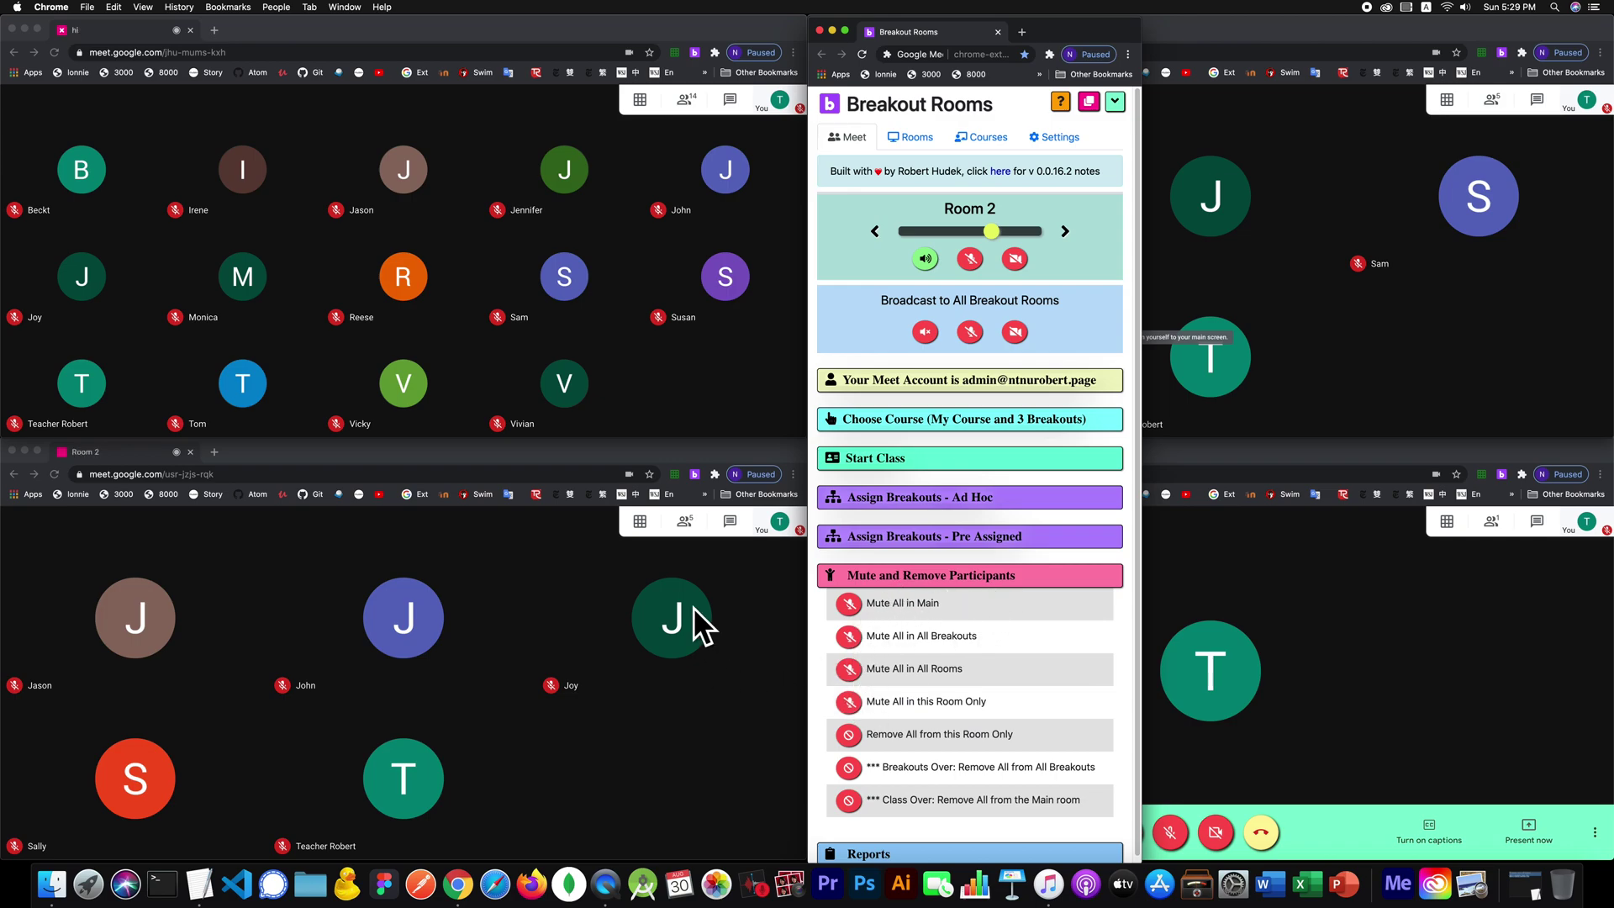
left_click_drag(1049, 16, 868, 10)
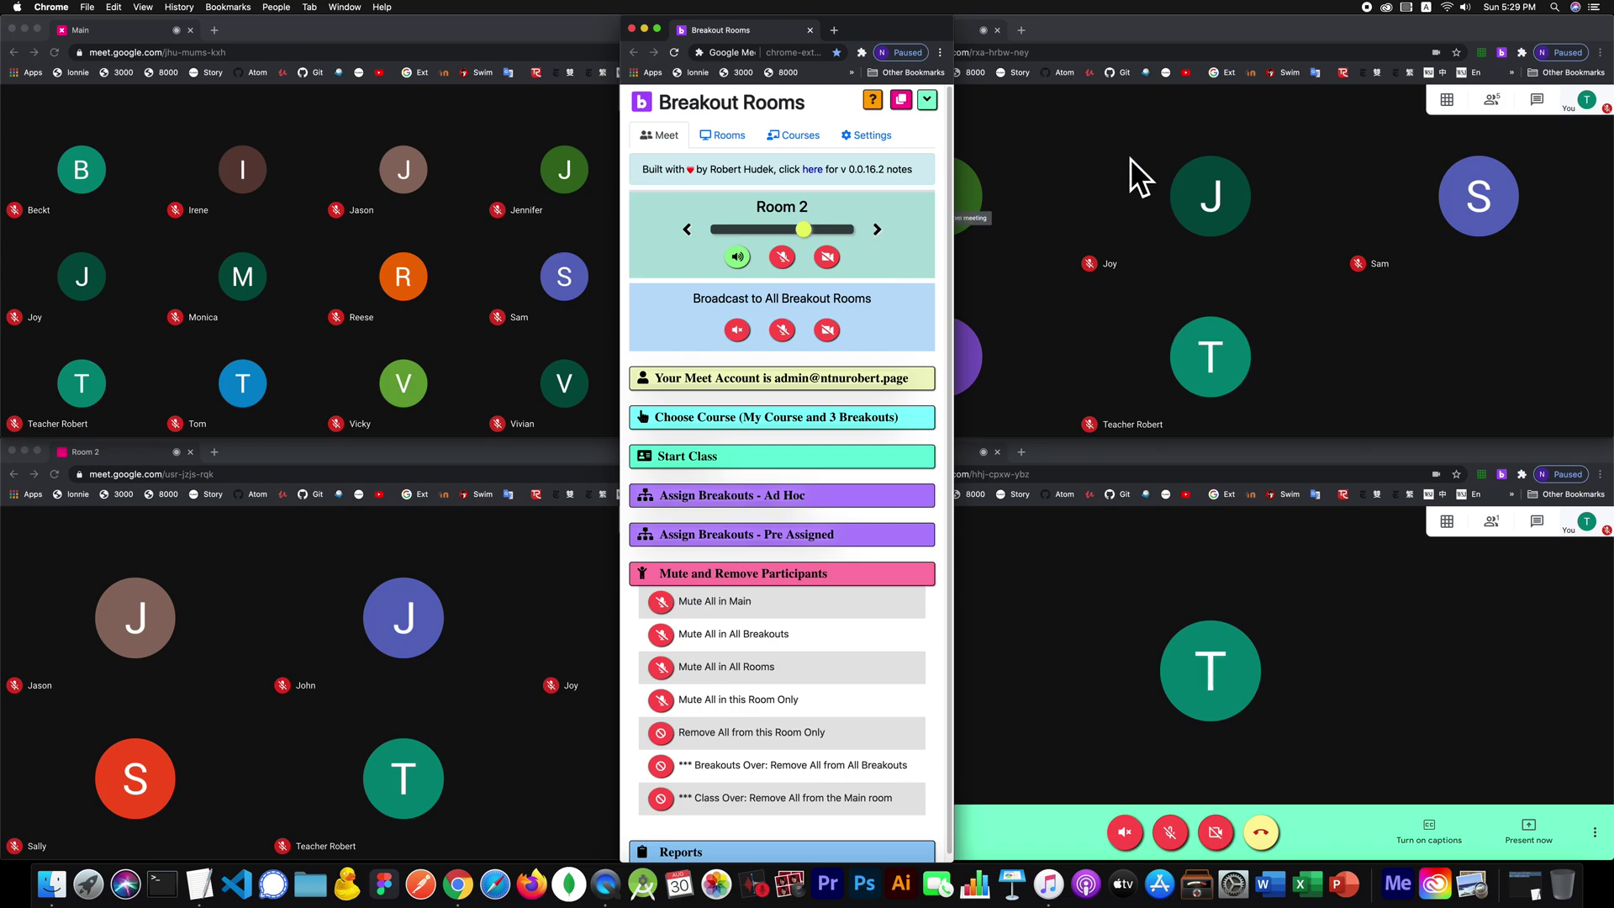
left_click_drag(887, 27, 1082, 205)
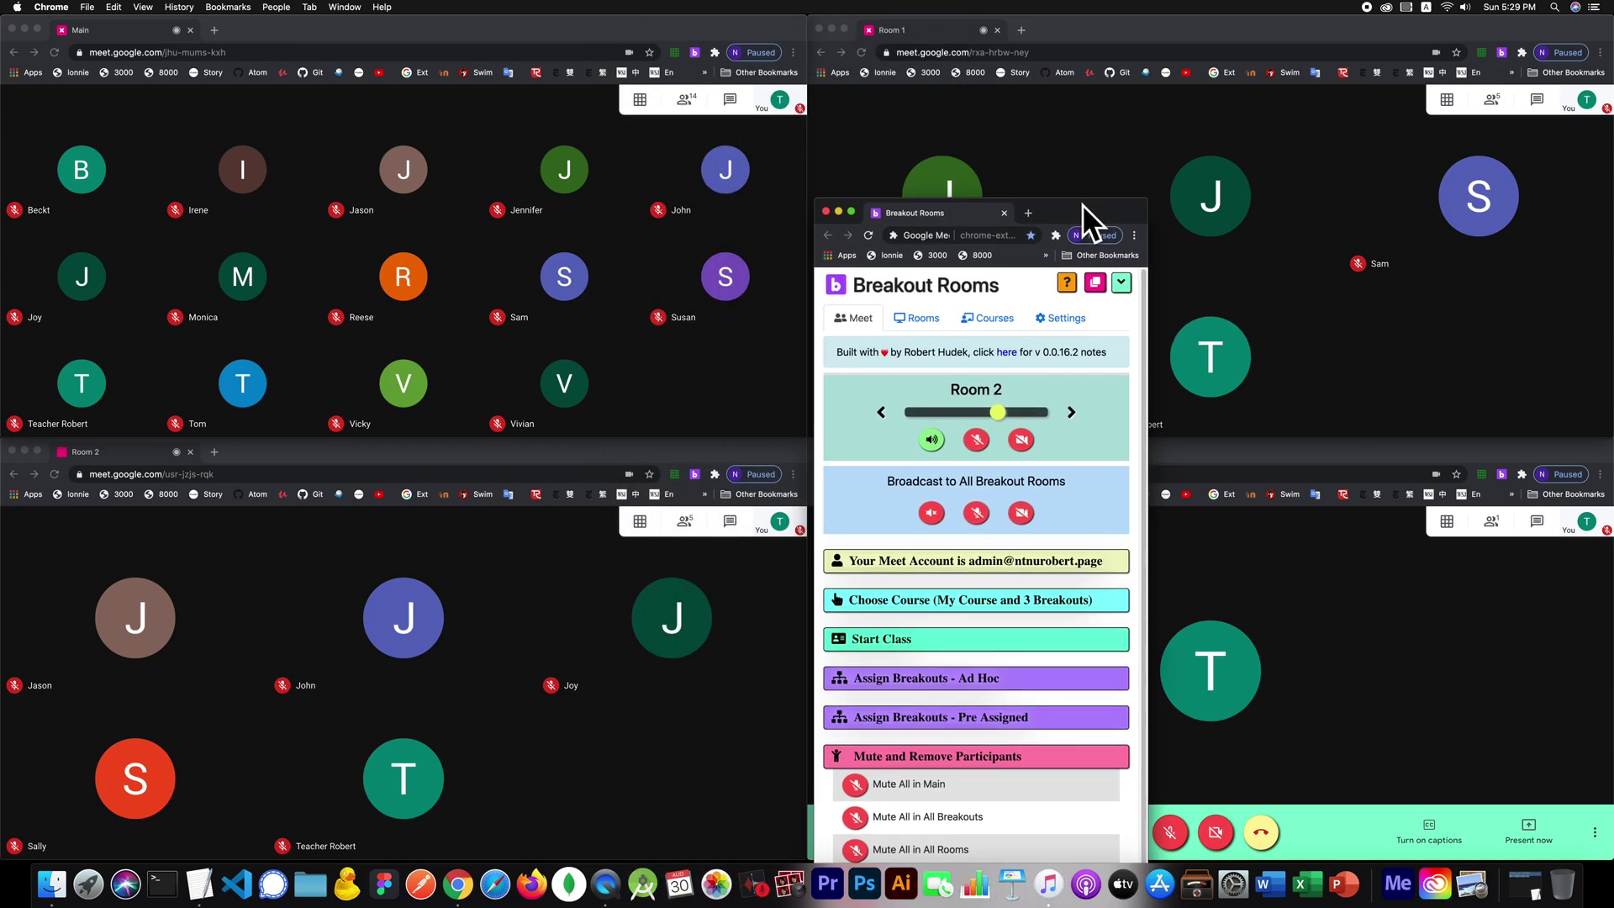
left_click_drag(1082, 203, 738, 19)
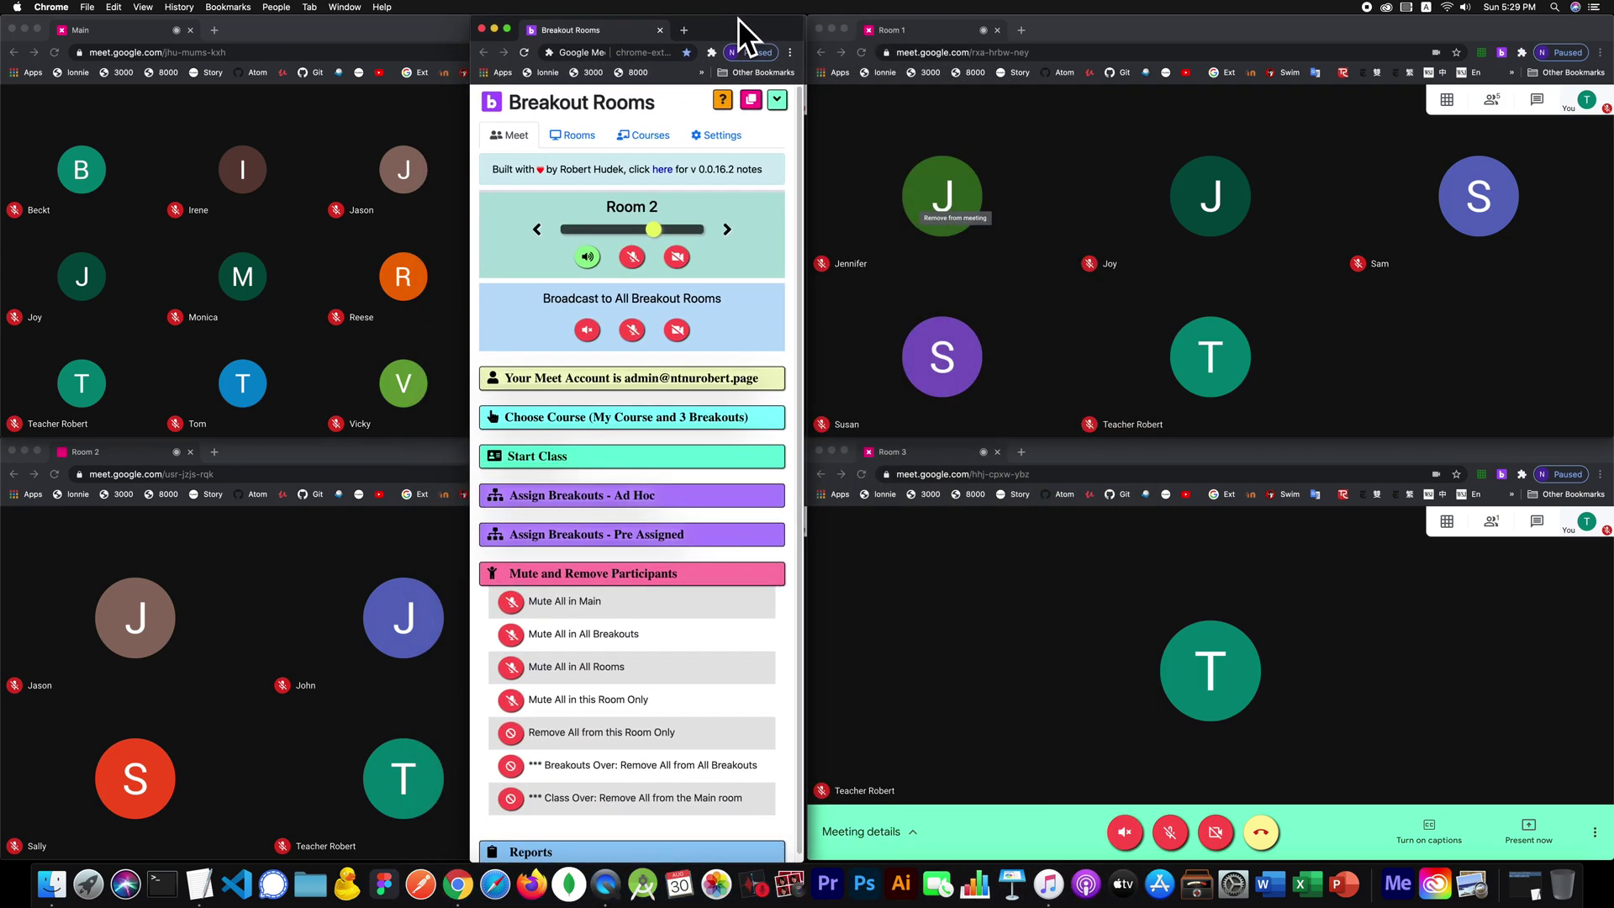
Make Room 1 the active room and move the Breakout Rooms window back between the meeting windows.
left_click(535, 228)
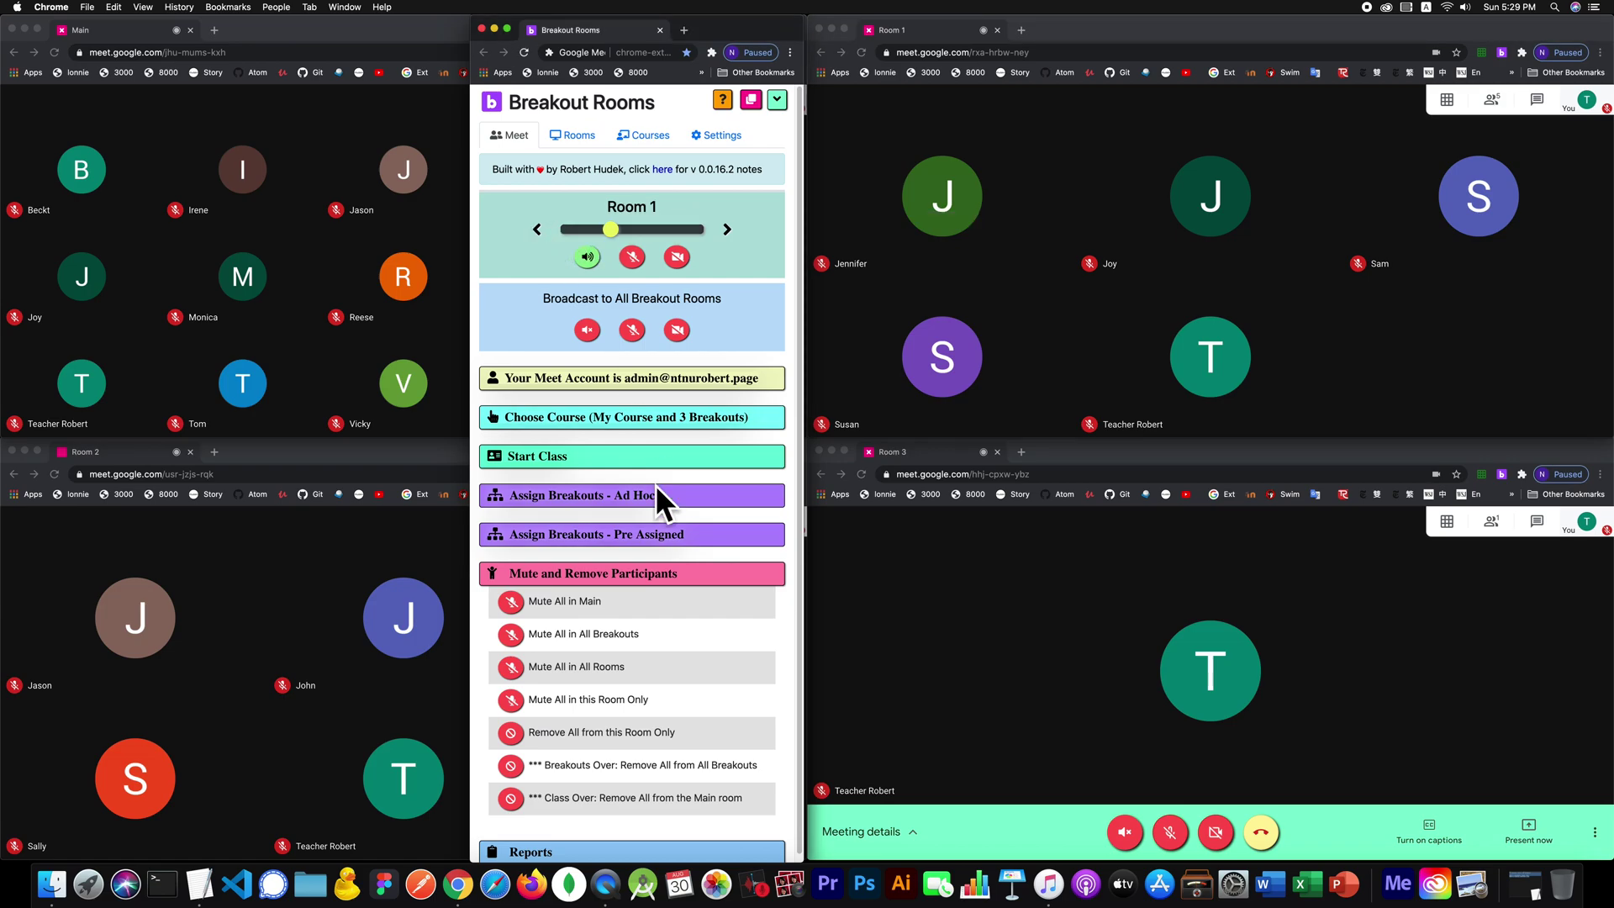
scroll(531, 677, "down", 1)
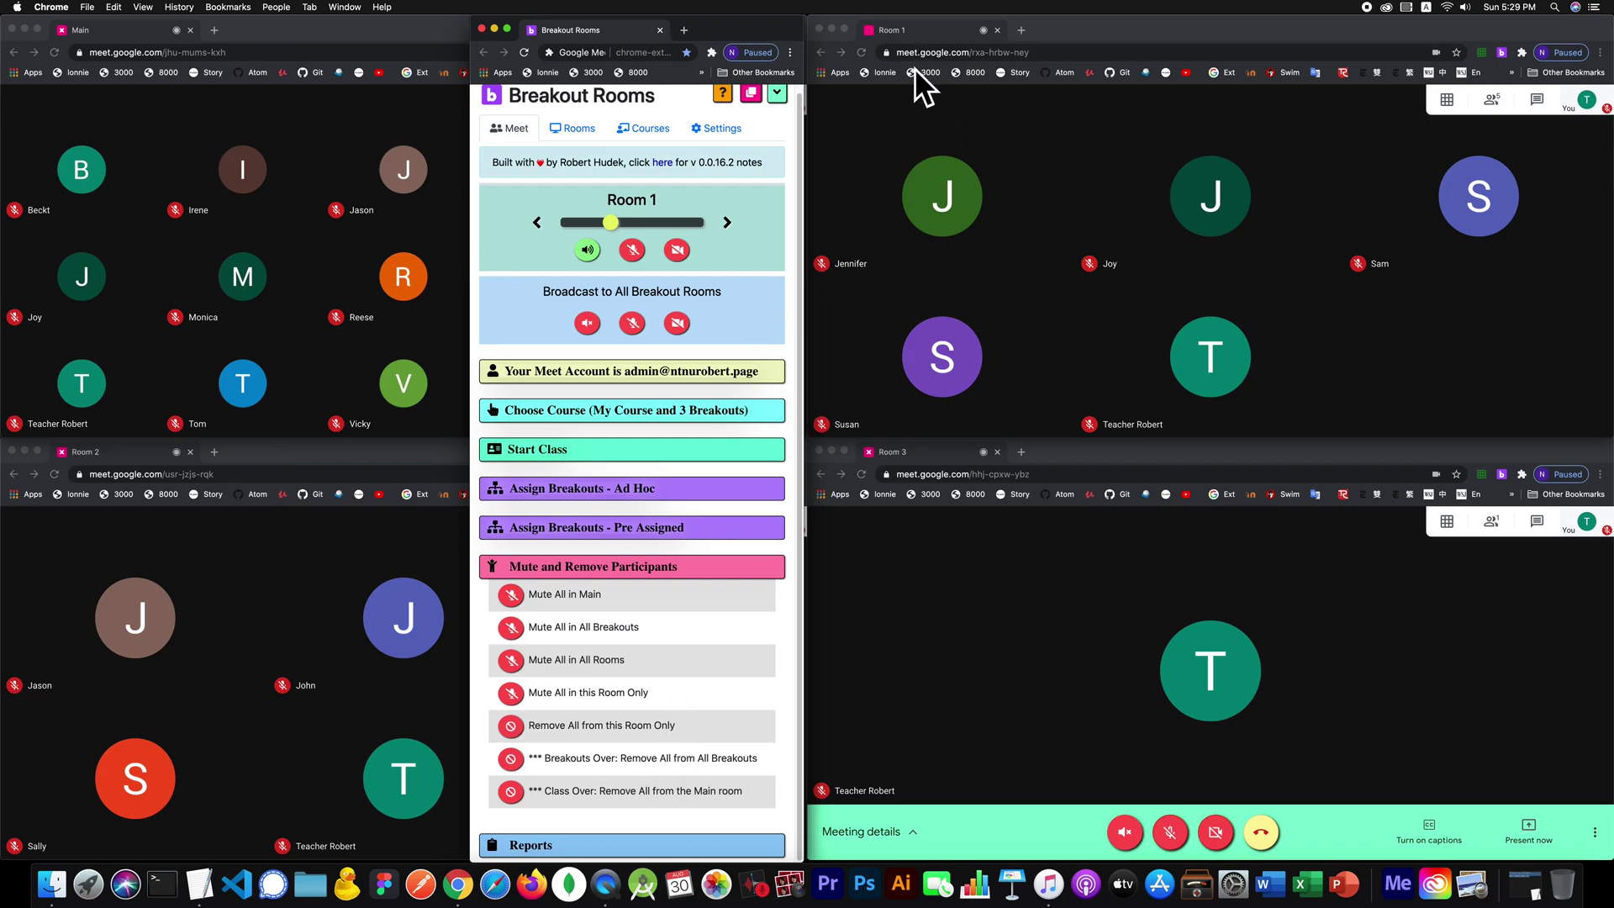
left_click_drag(713, 27, 893, 30)
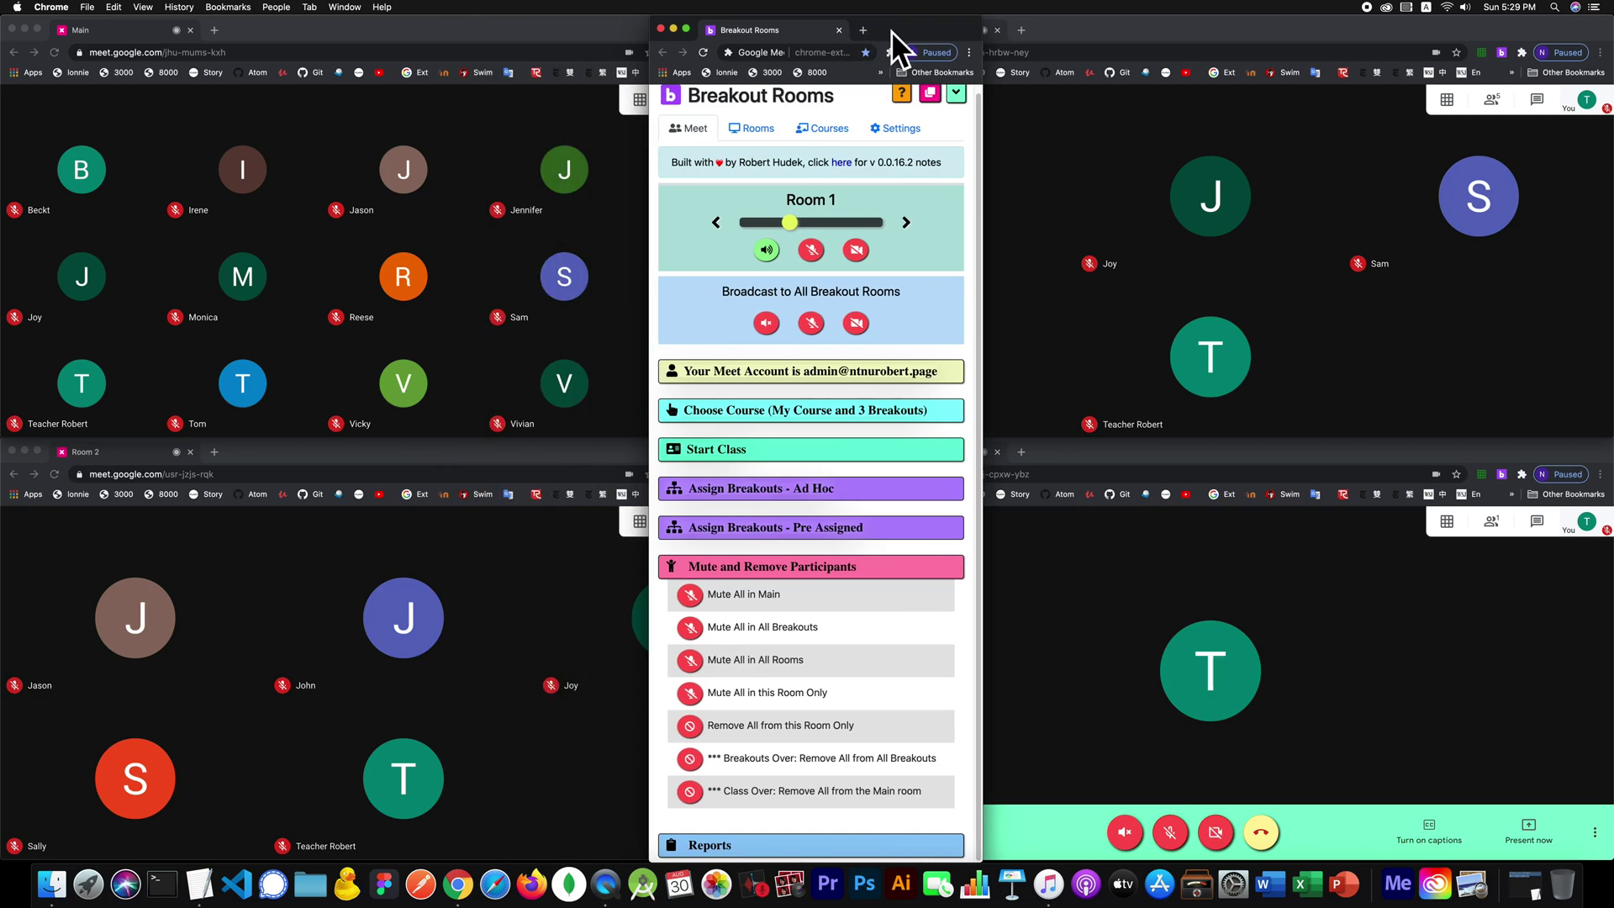
Broadcast the microphone and camera to all breakout rooms and switch both off again, doing this twice.
left_click(817, 319)
left_click(859, 321)
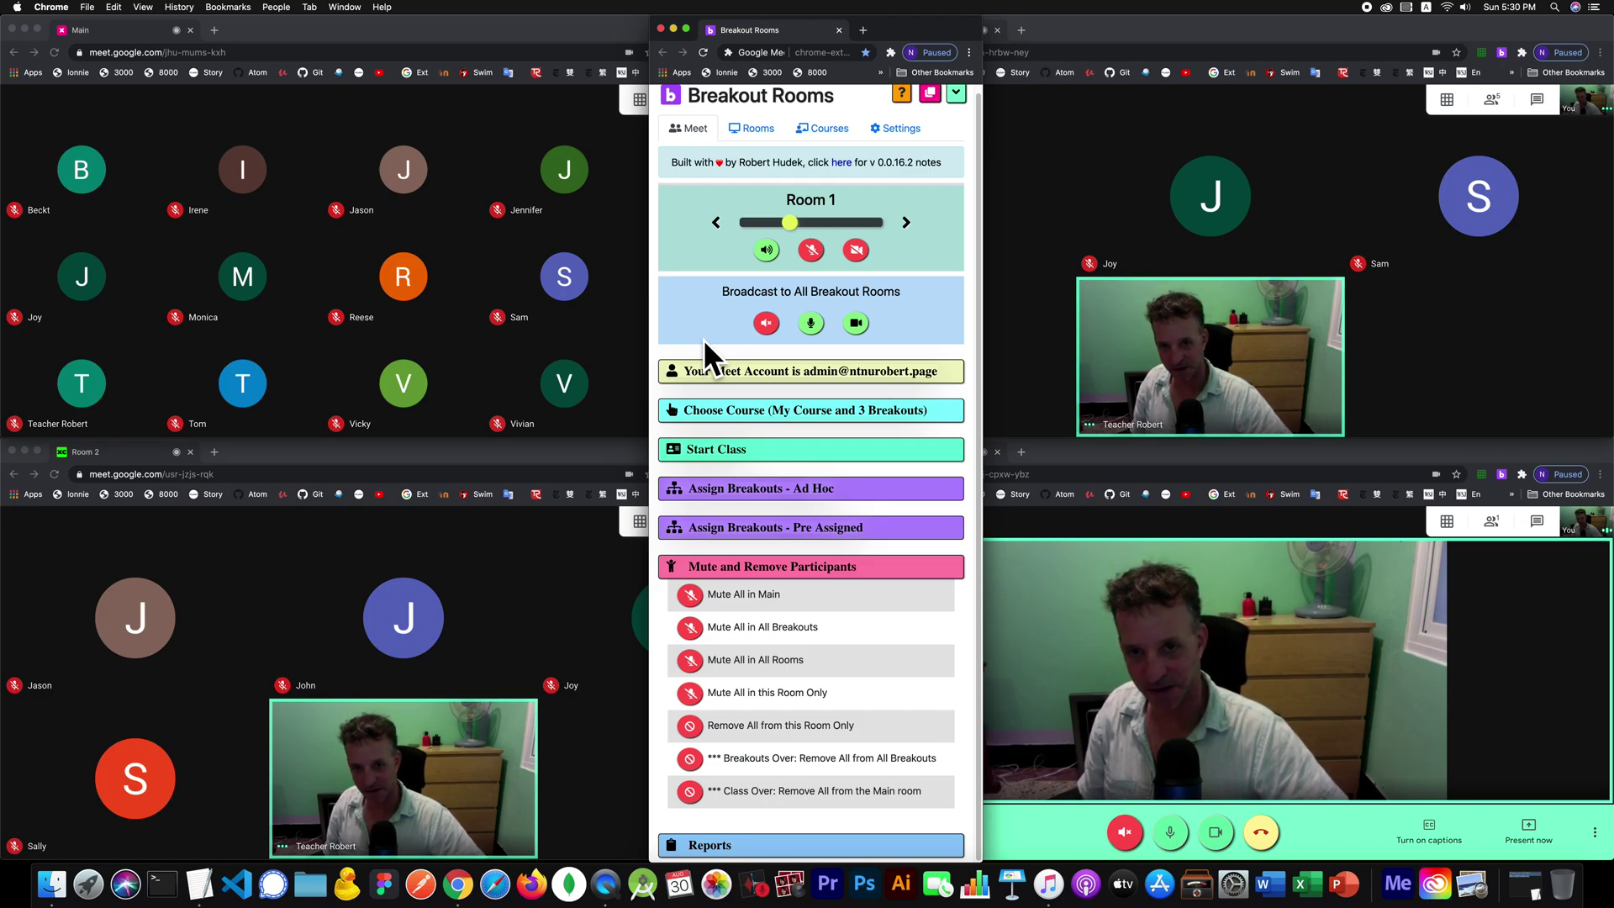
left_click(856, 324)
left_click(811, 324)
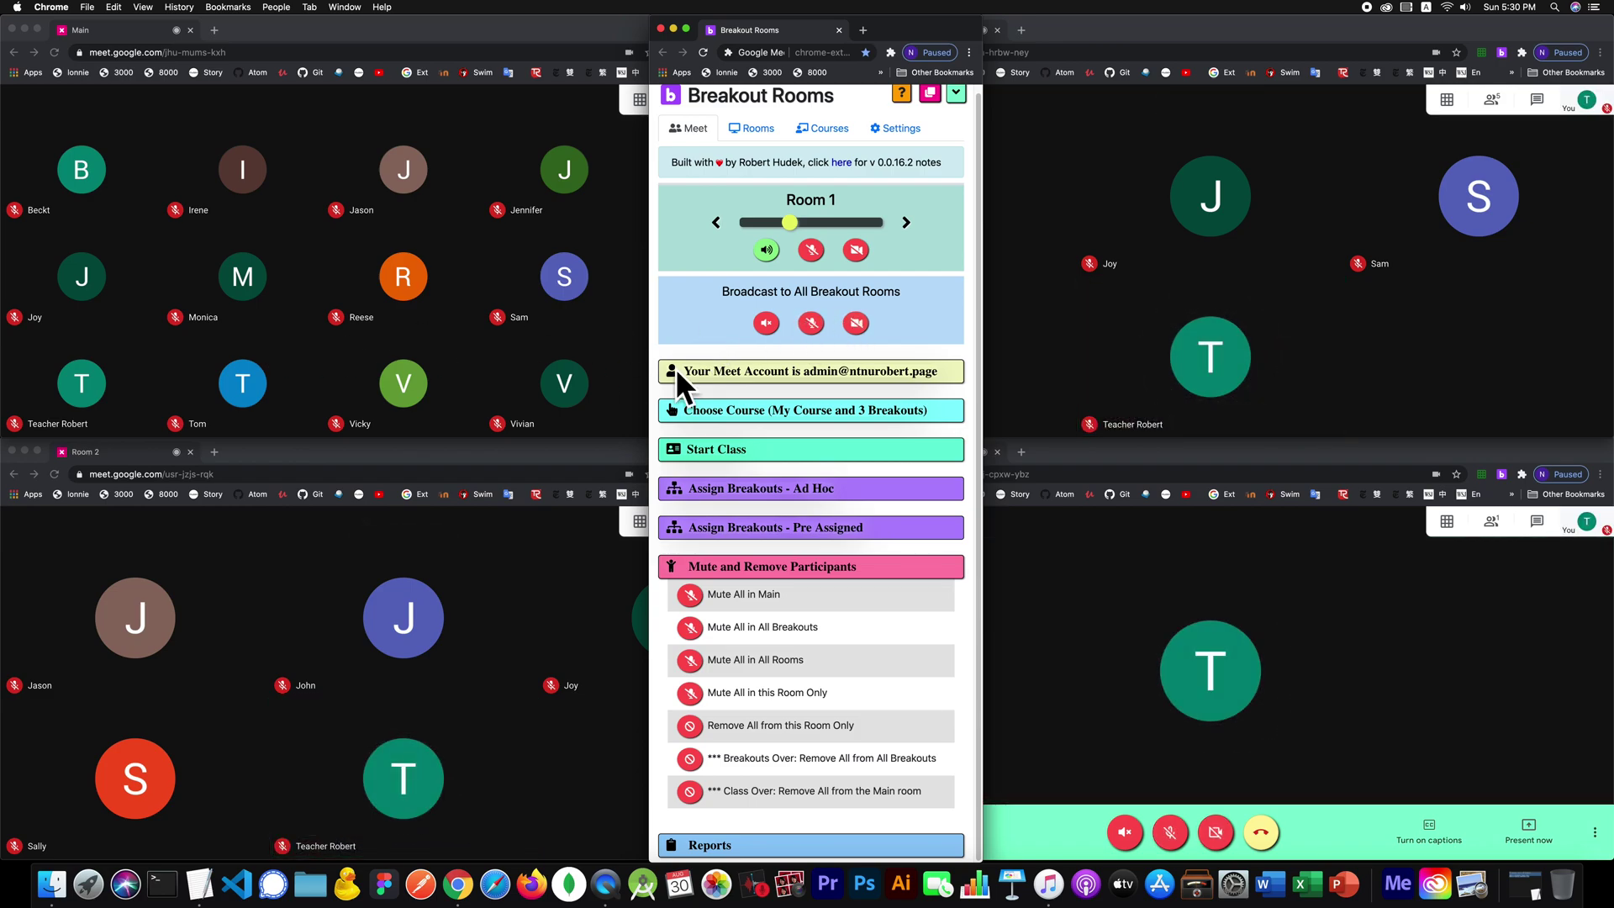
left_click(811, 323)
left_click(855, 324)
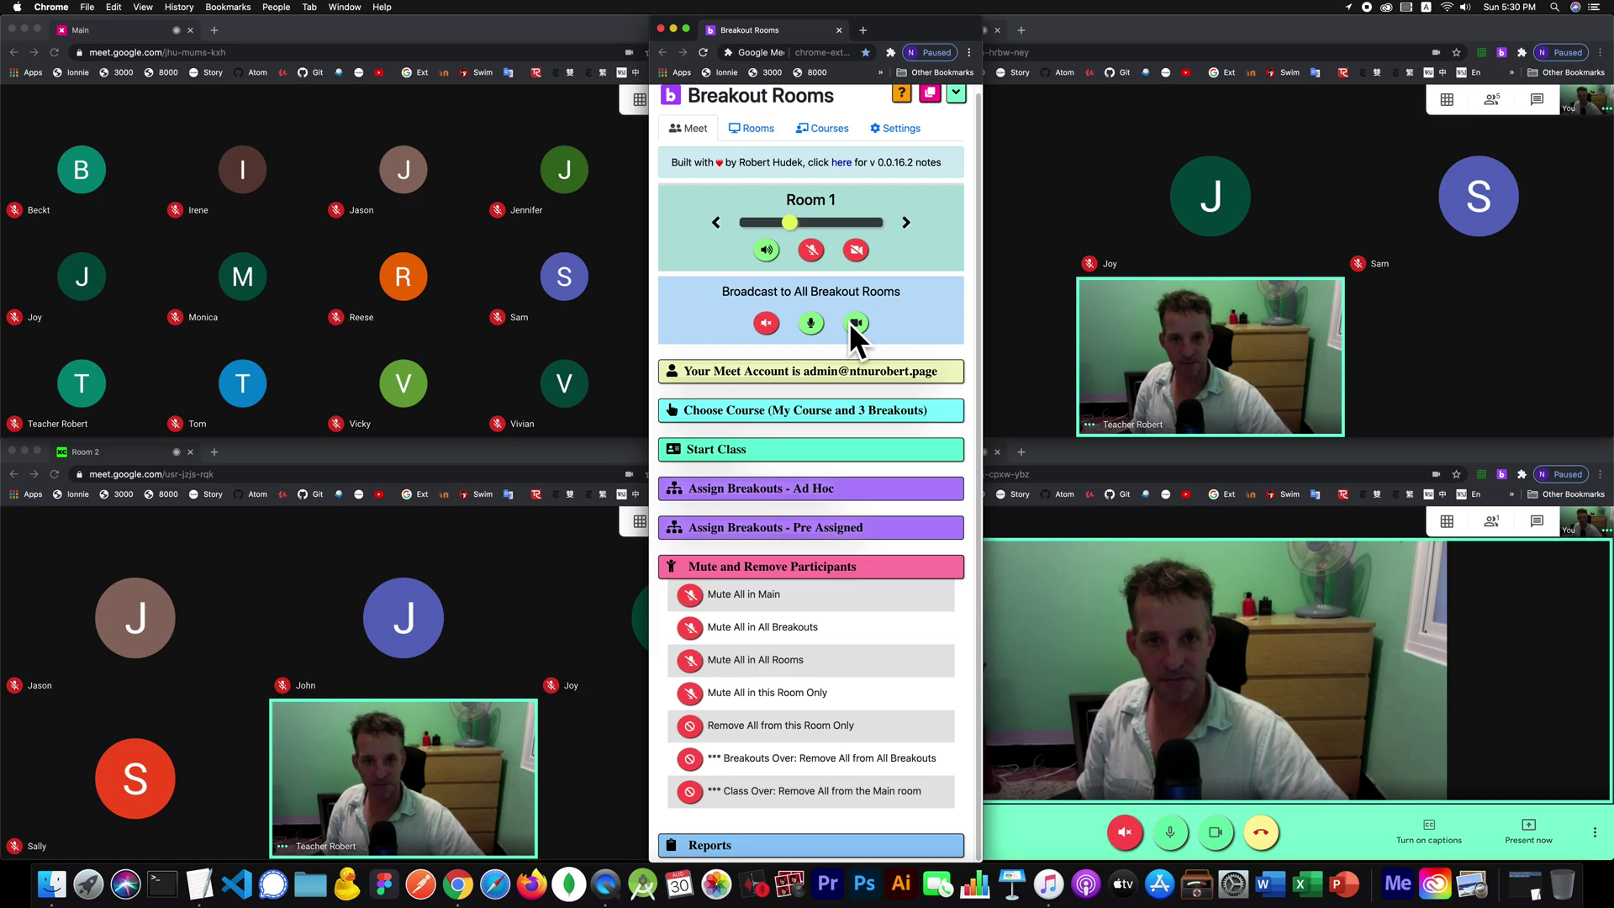
left_click(854, 322)
left_click(810, 323)
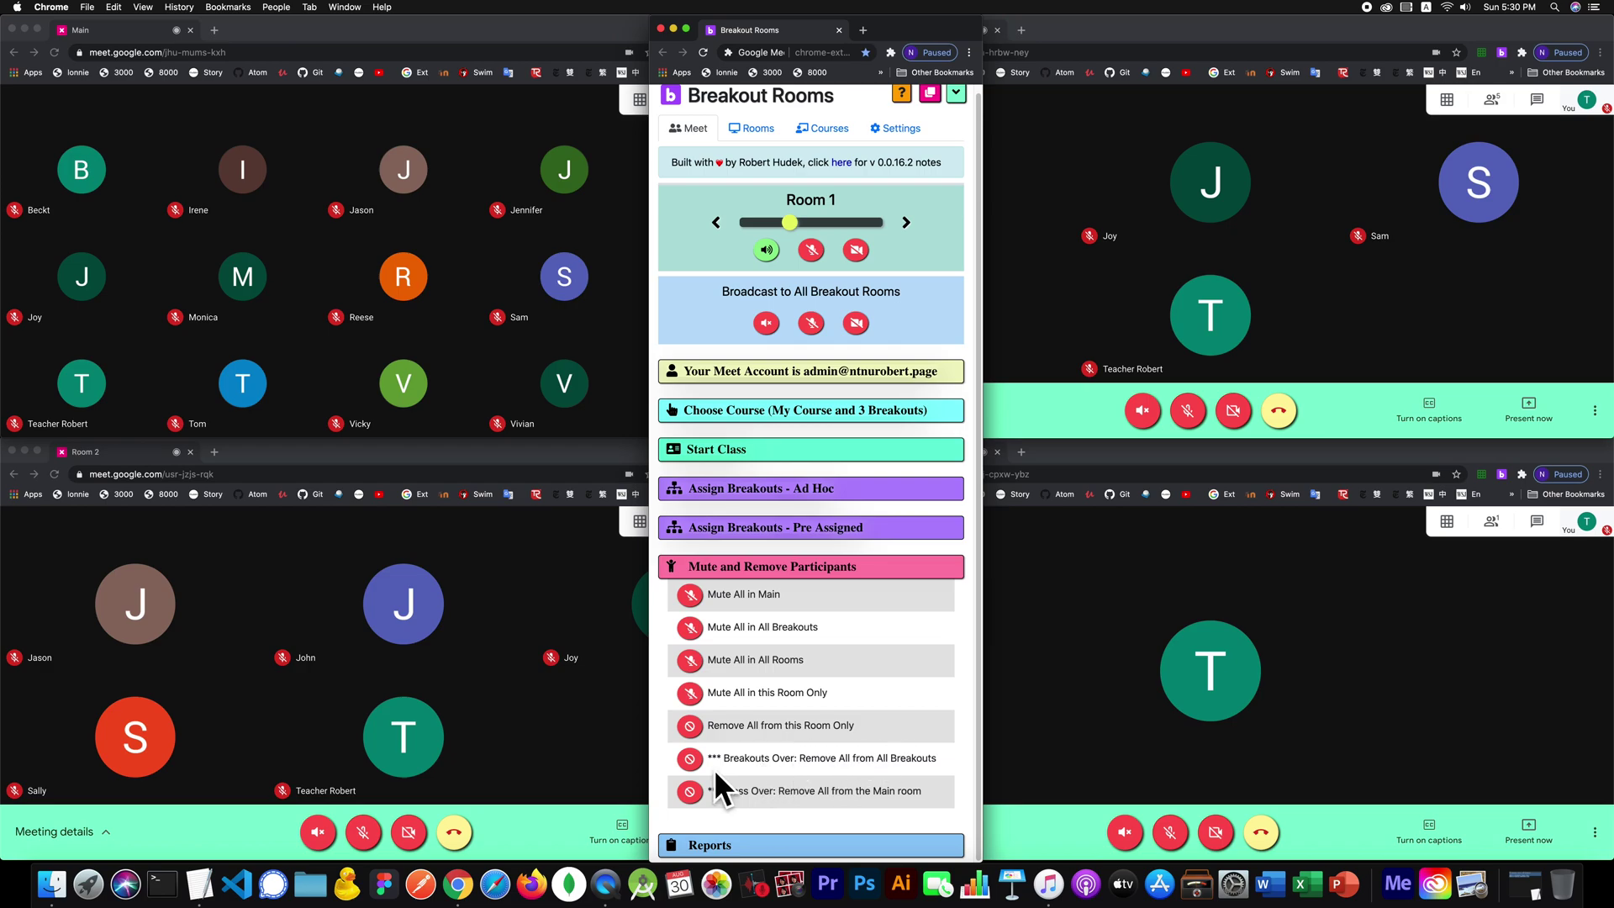
Shrink the Breakout Rooms window to its compact size, bring the removal options into view, and place the window over the Room 3 meeting.
left_click(958, 90)
scroll(964, 122, "down", 10)
scroll(963, 123, "up", 3)
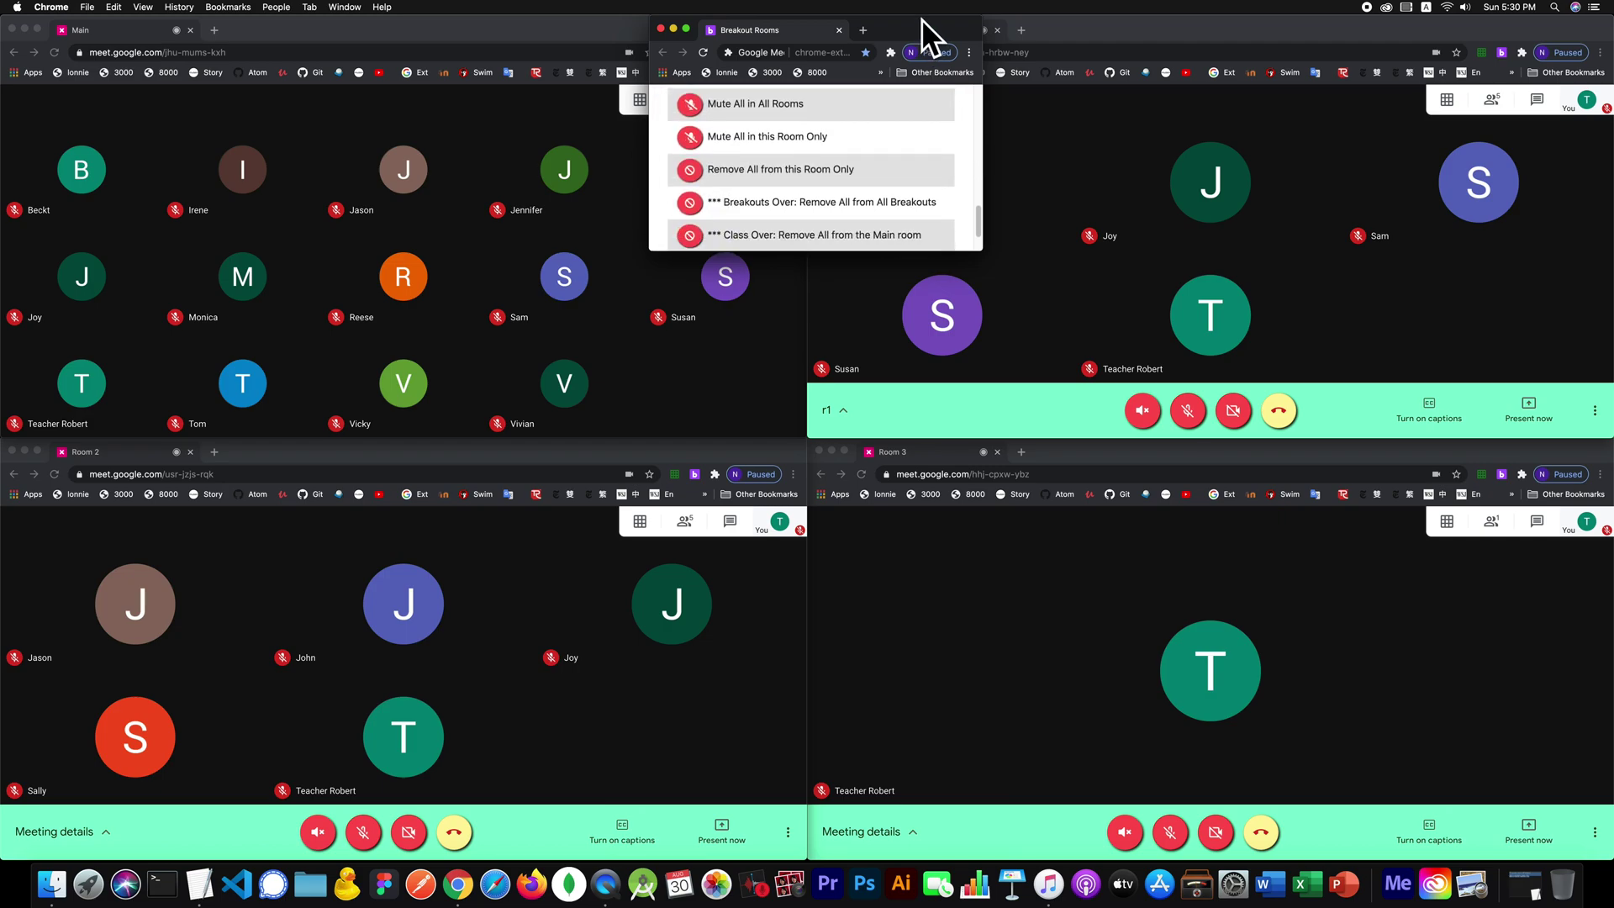
left_click_drag(923, 20, 1149, 535)
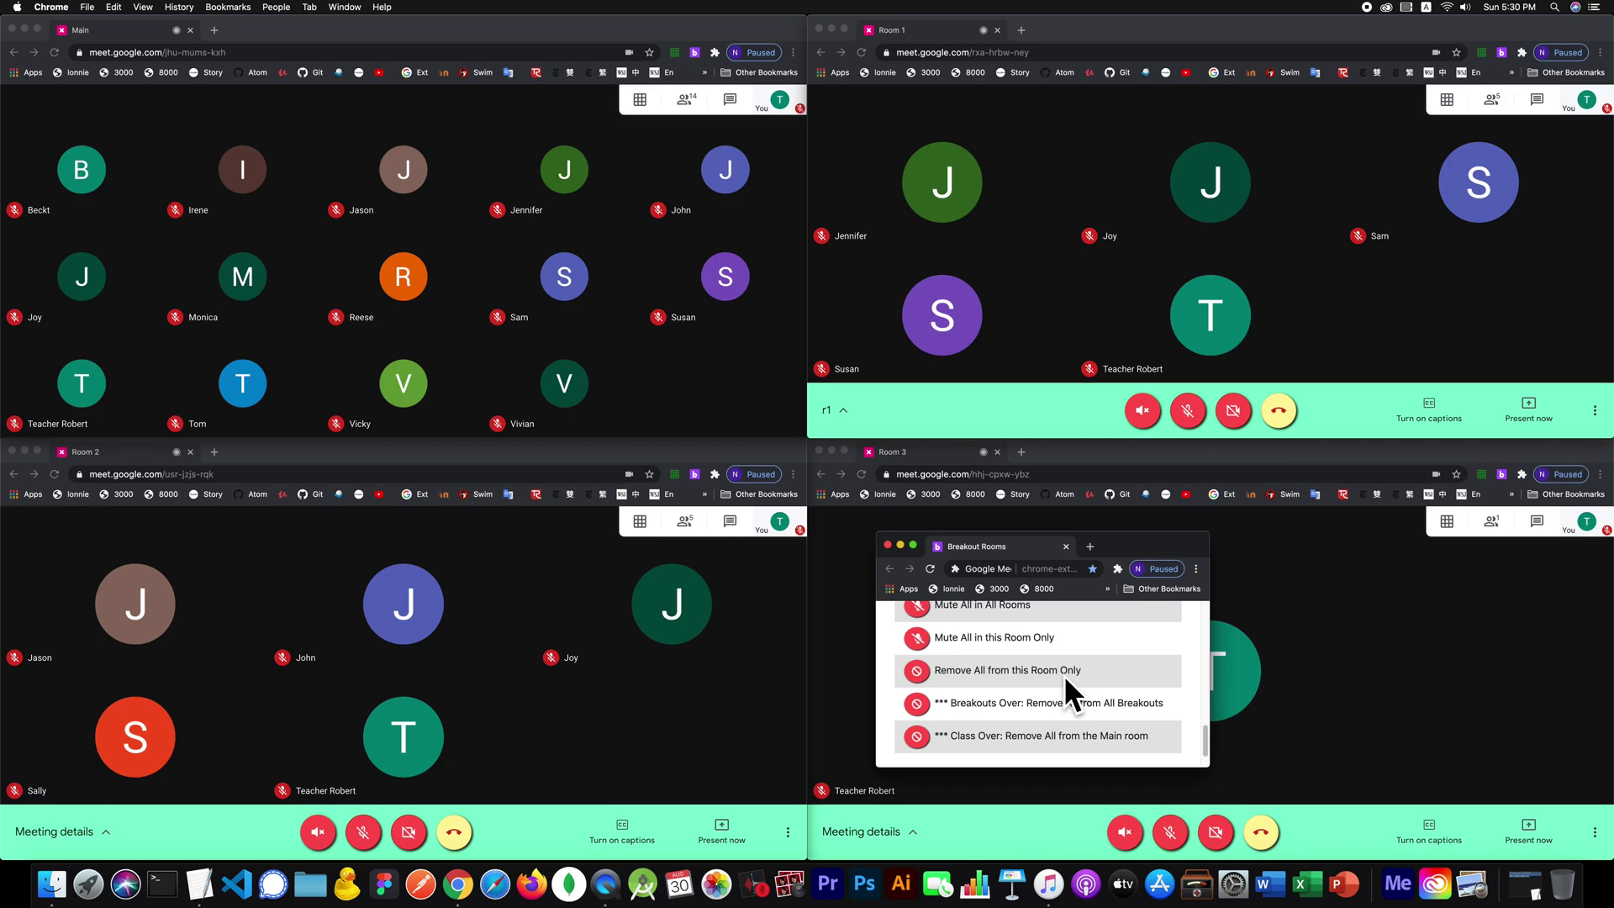
Remove all participants from all breakout rooms and from the main room, and return to the start of the Breakout Rooms page.
left_click(917, 705)
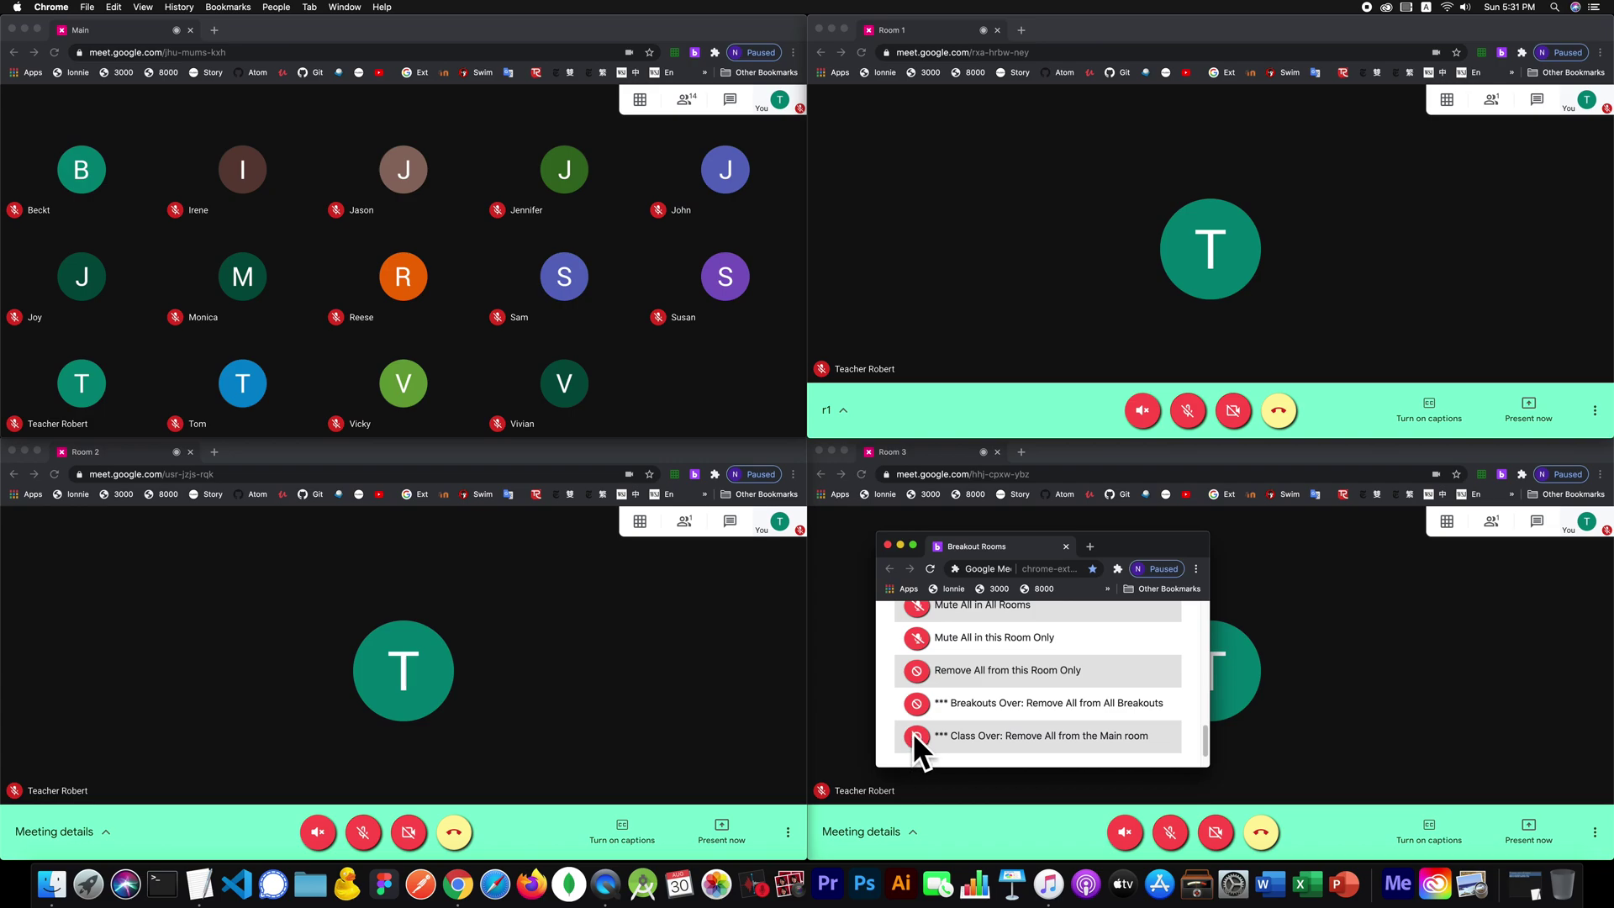
left_click_drag(1134, 541, 1059, 454)
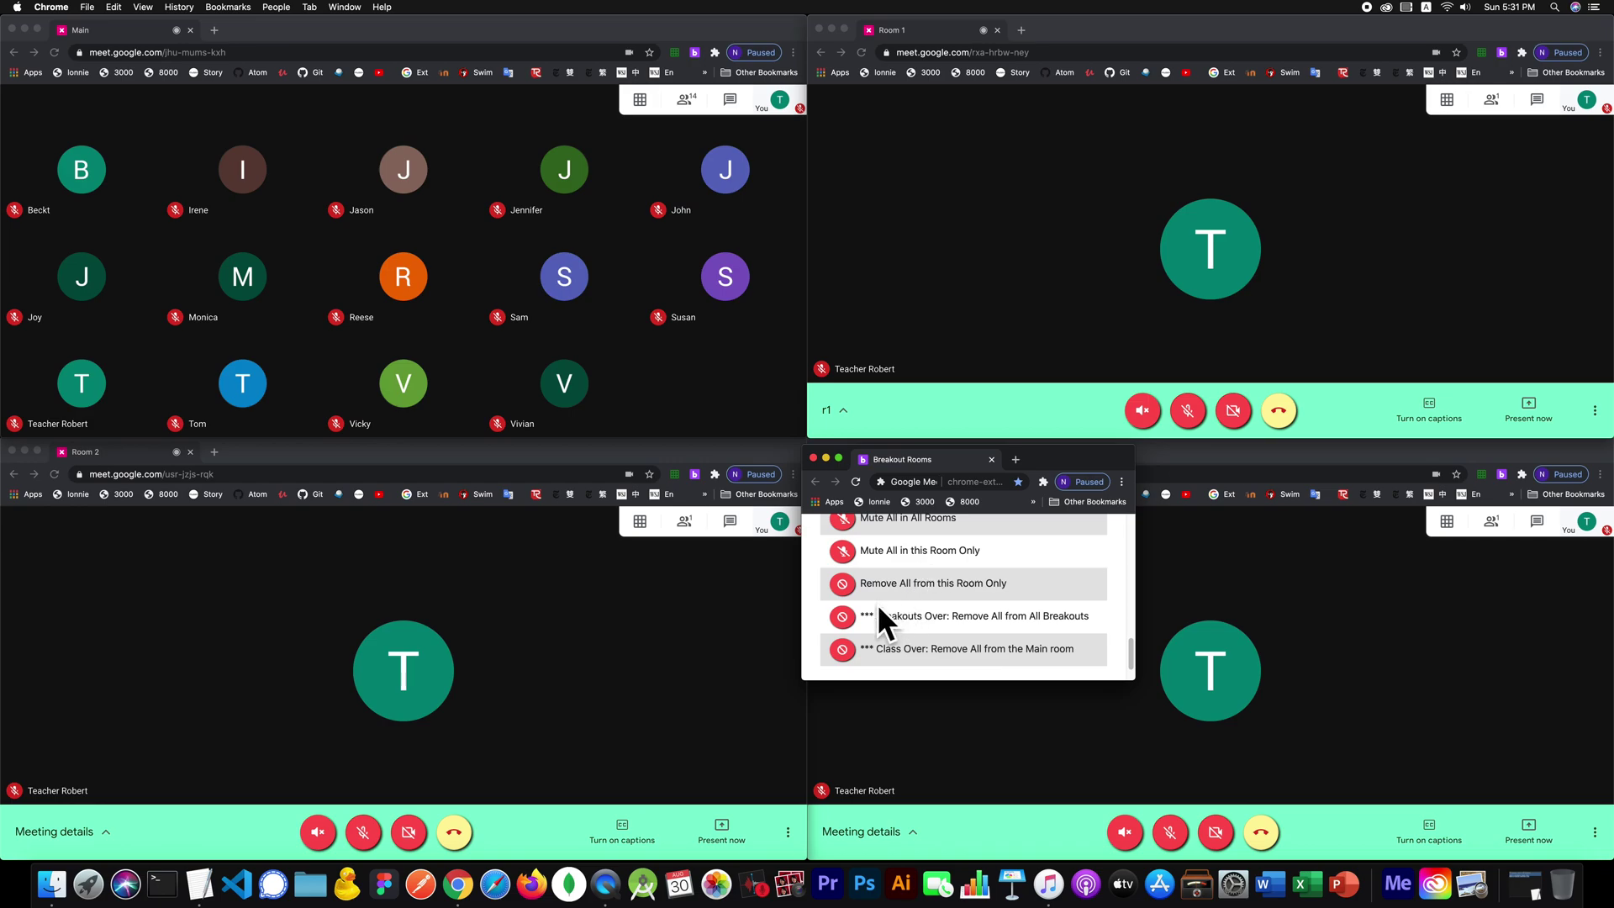
left_click(843, 650)
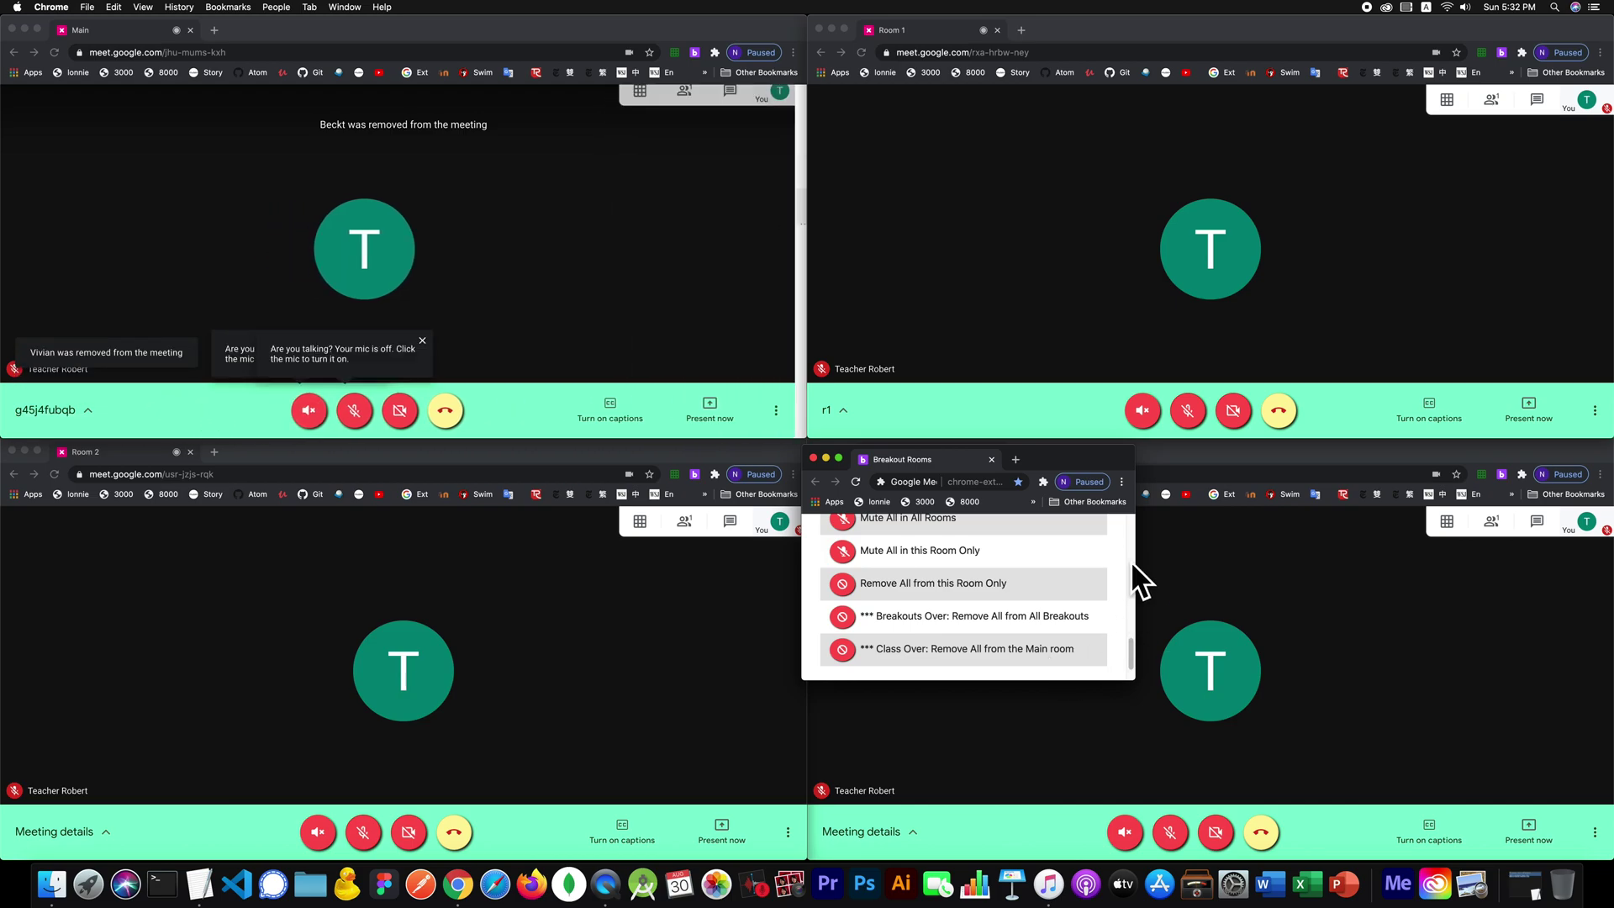
left_click_drag(1130, 642, 1122, 507)
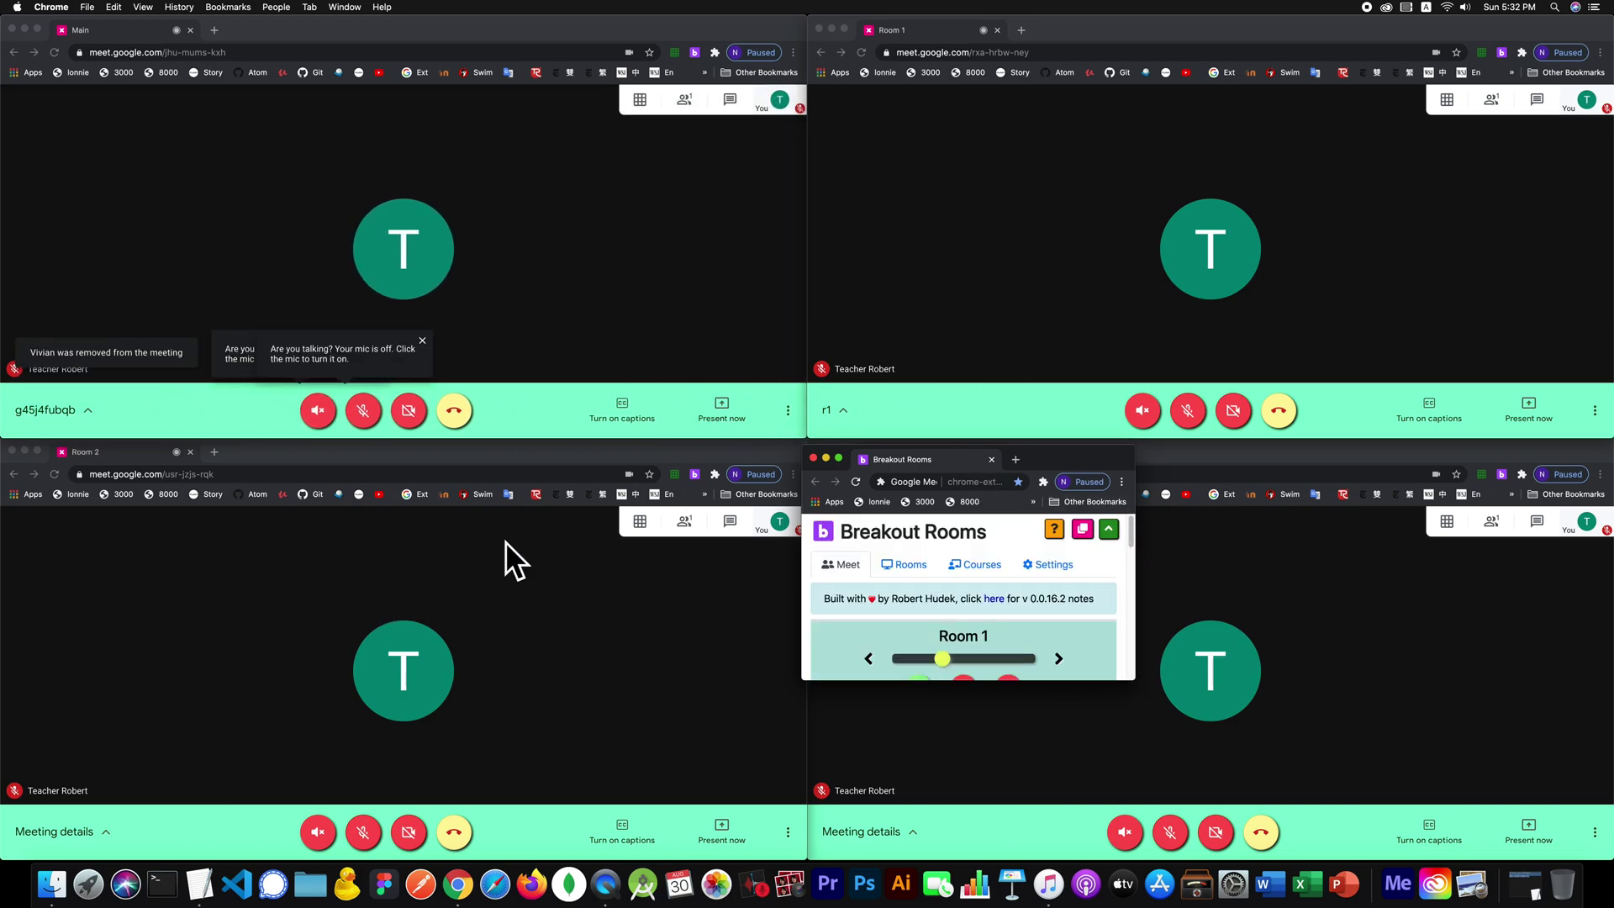
Close the teacher's Room 1, Room 2 and Room 3 breakout meetings.
left_click(1089, 217)
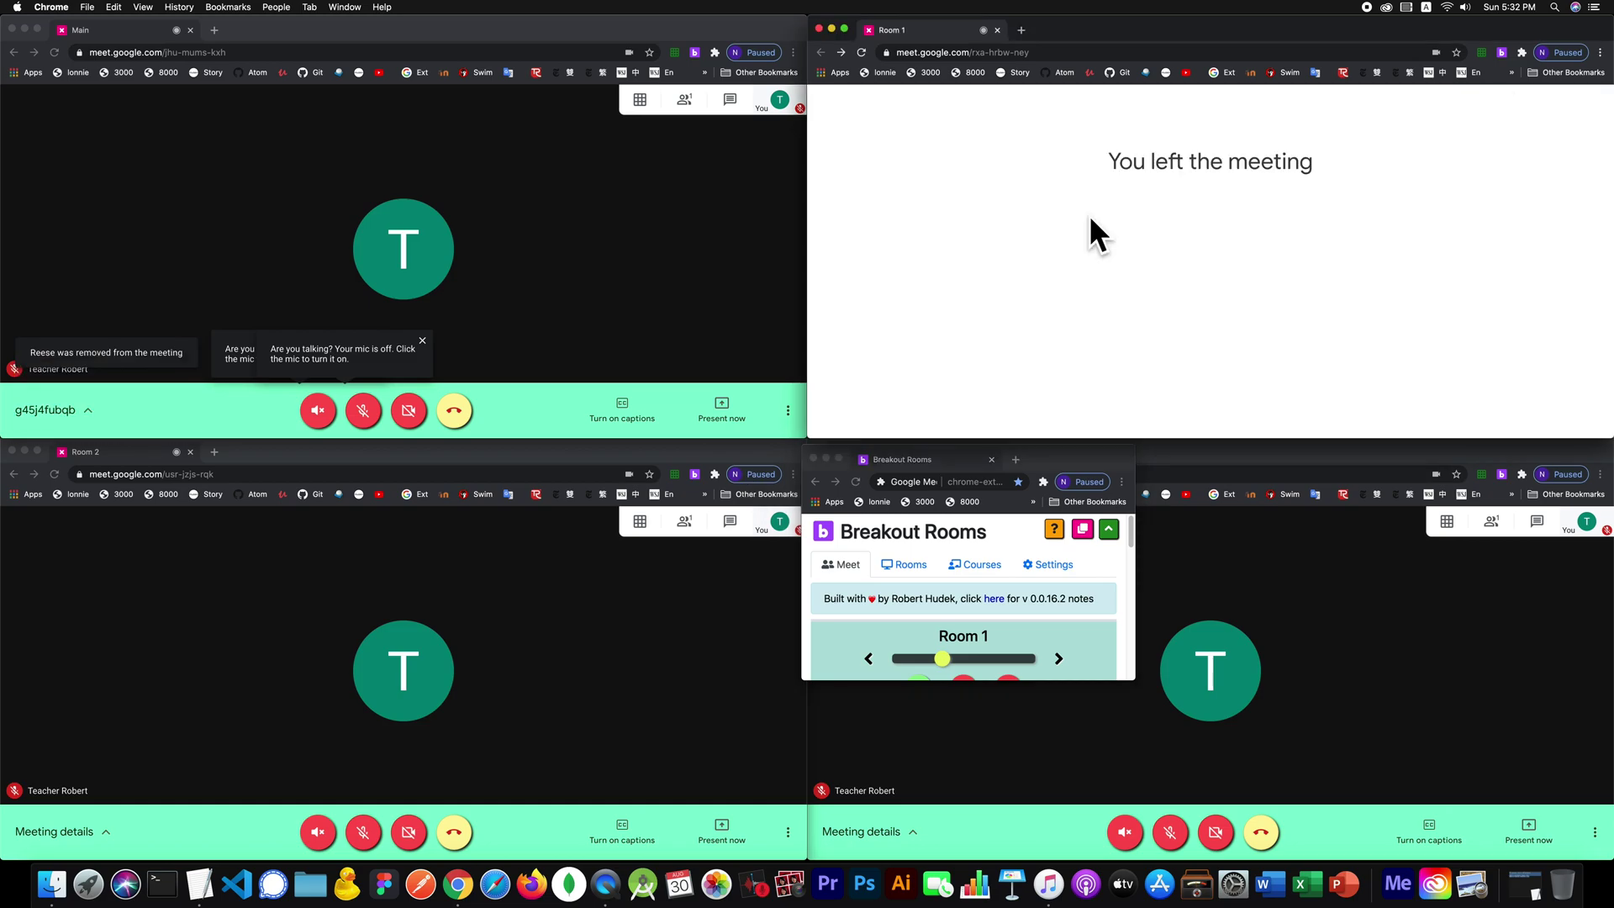
left_click(501, 655)
key("super+w")
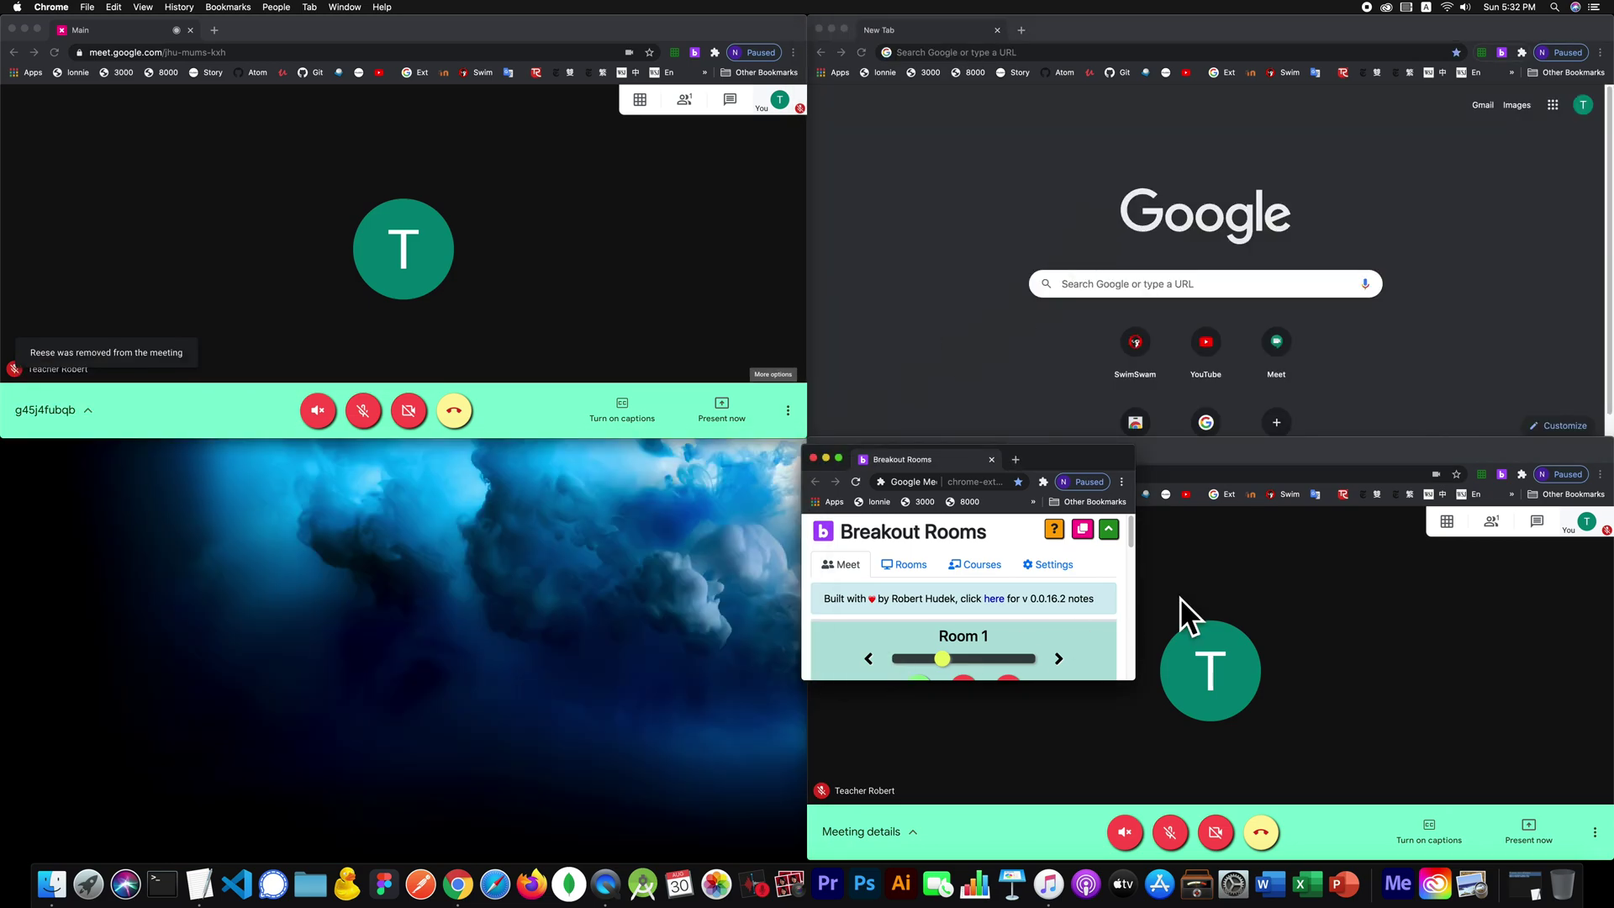
left_click(1180, 599)
key("super+w")
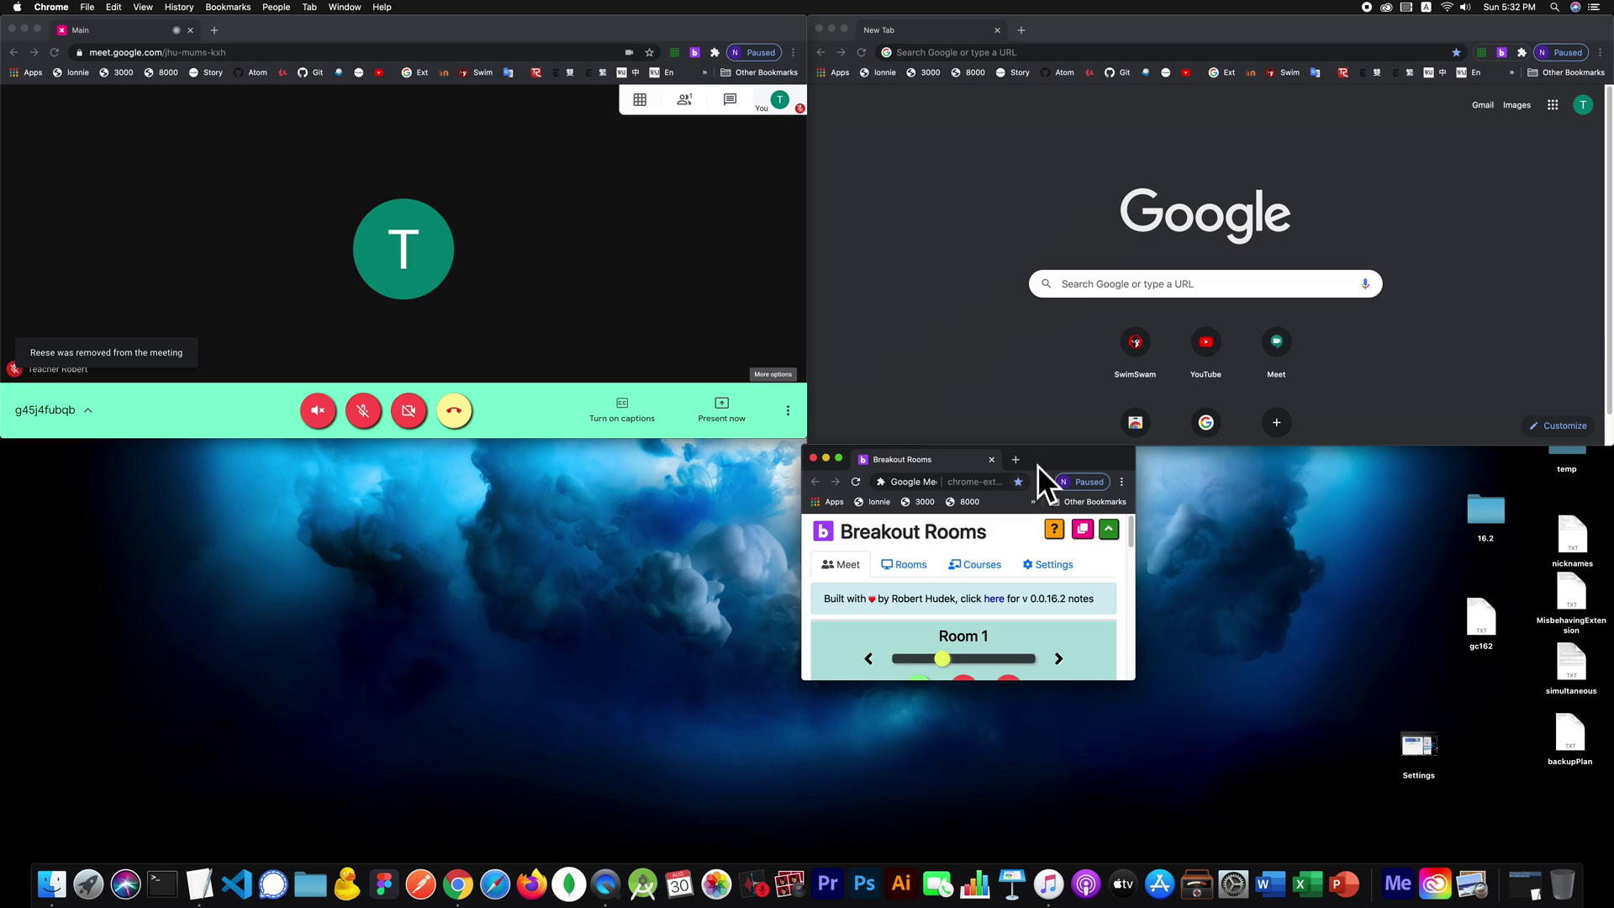
Close the Main meeting window and expand the Breakout Rooms window to its full height.
left_click_drag(1038, 465, 637, 510)
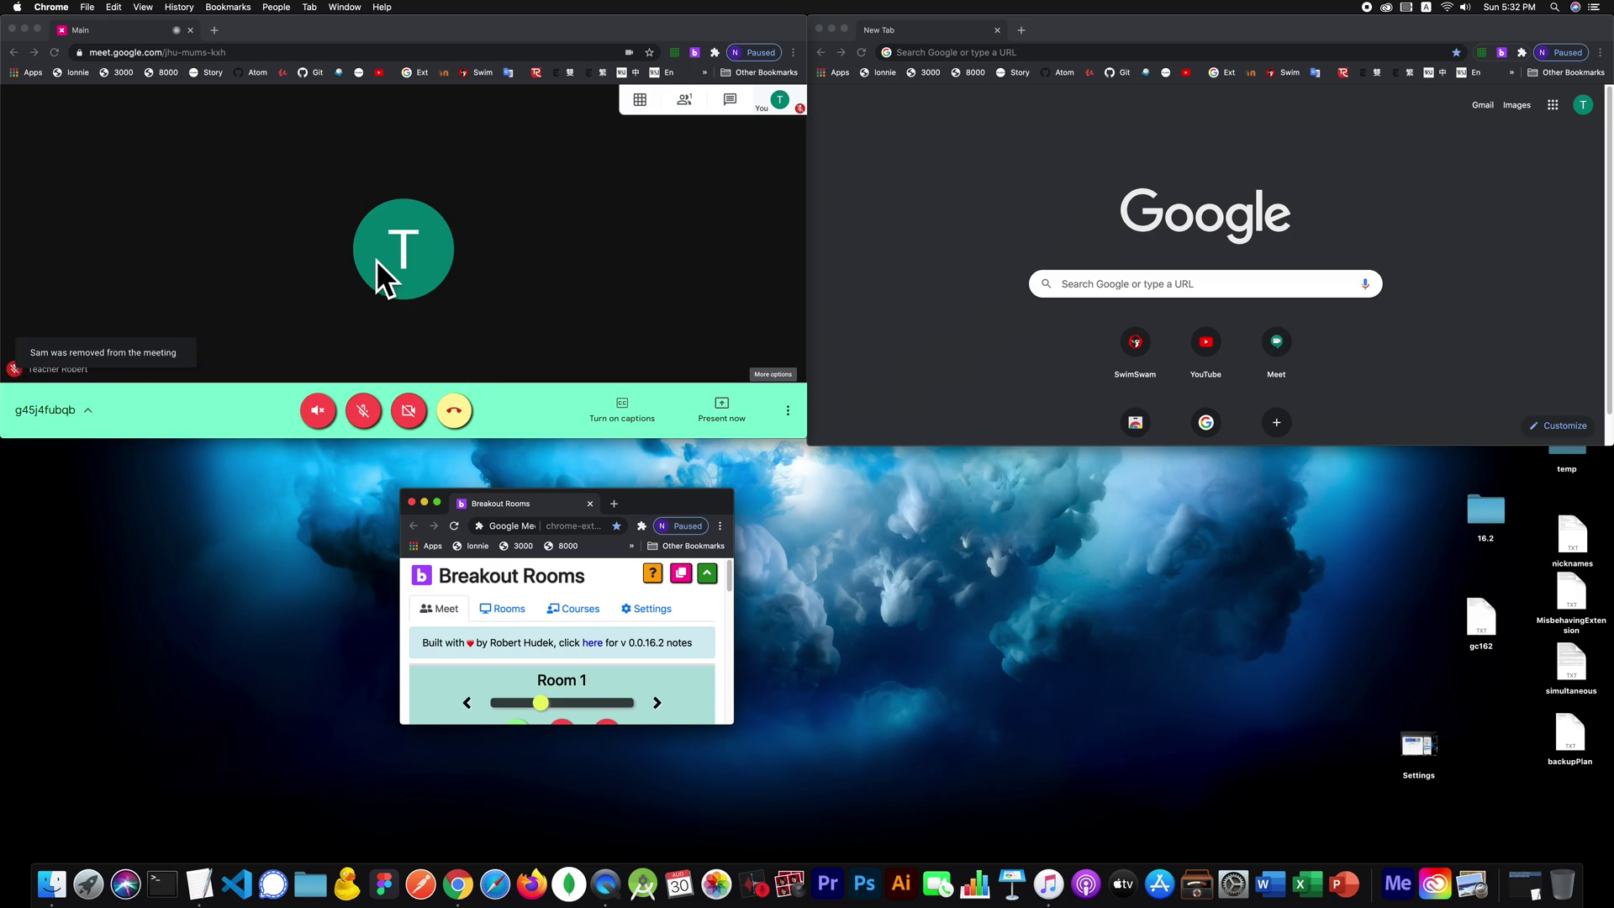
left_click(577, 241)
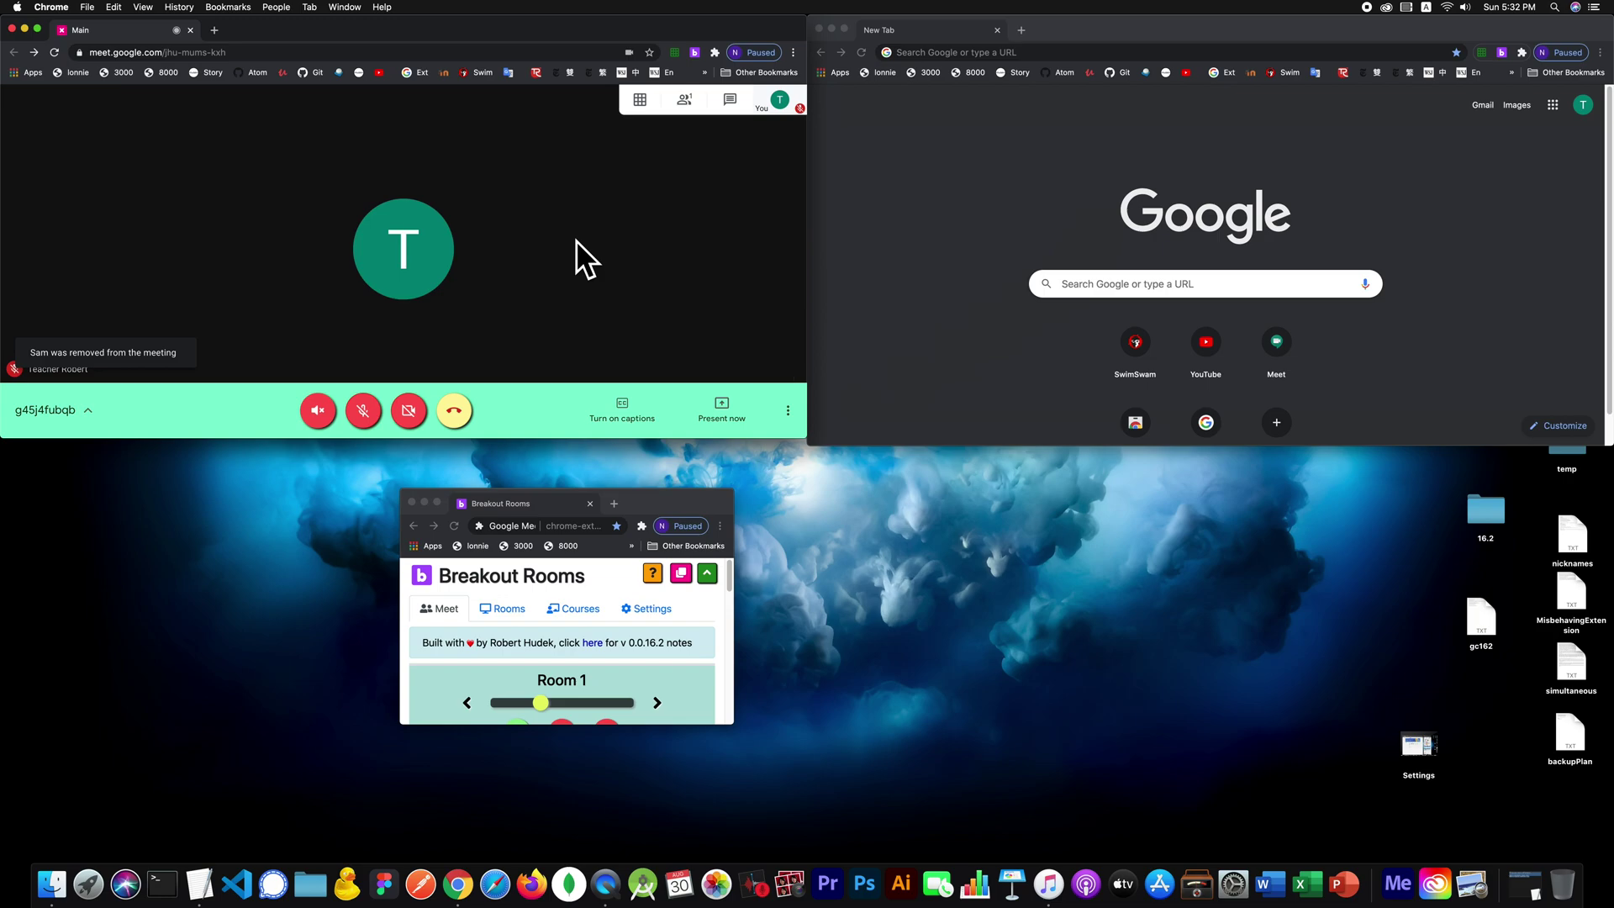
key("super+w")
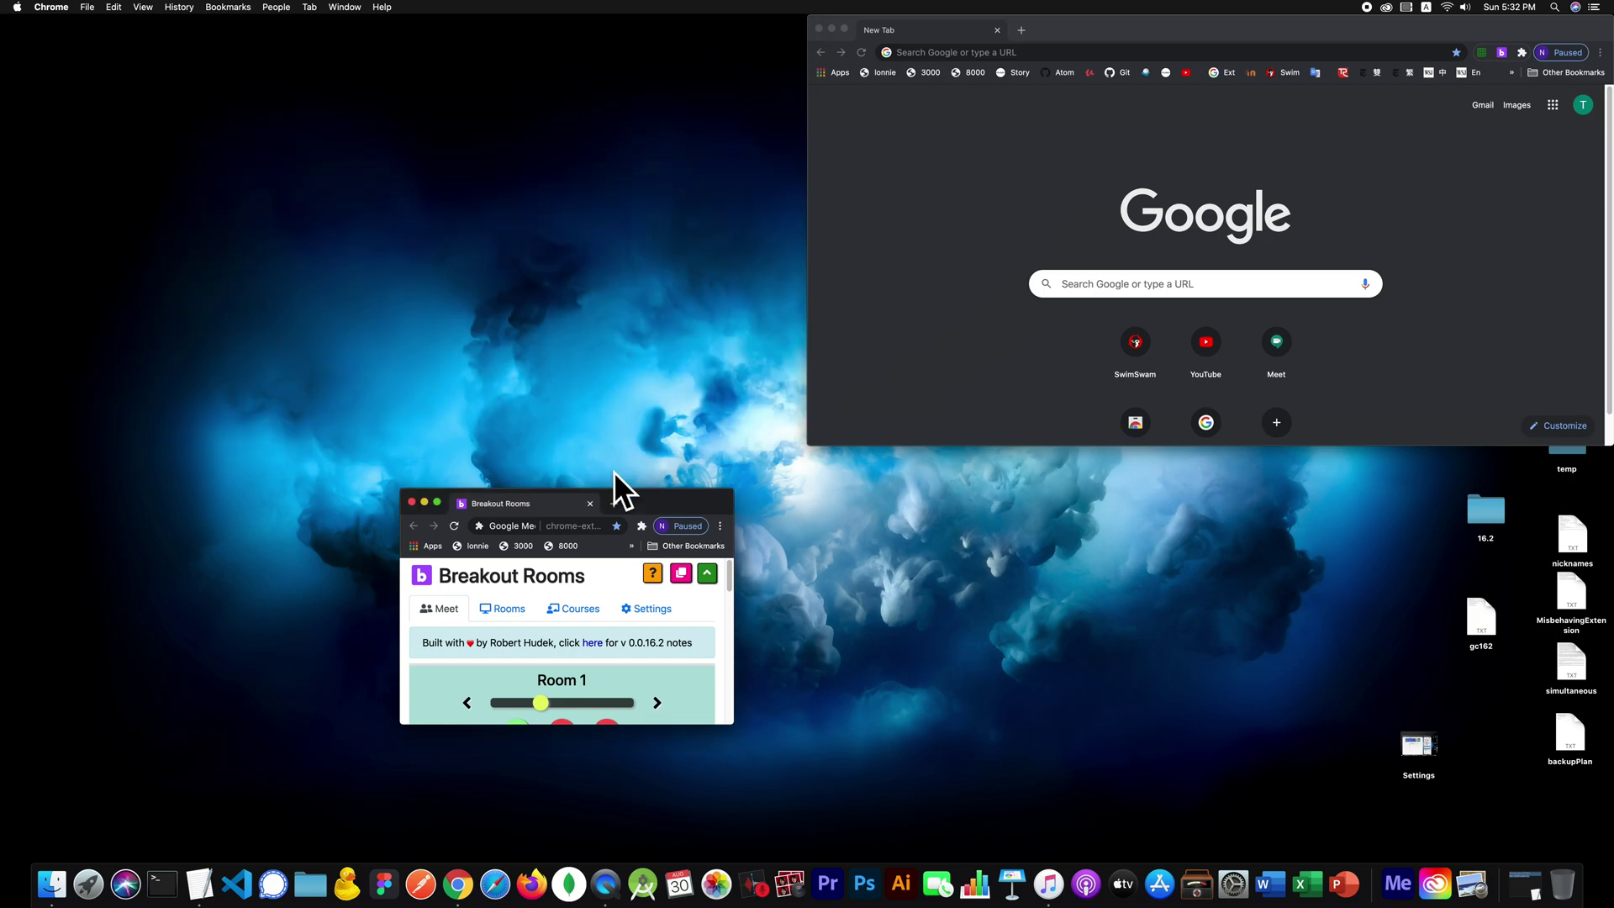
left_click(708, 574)
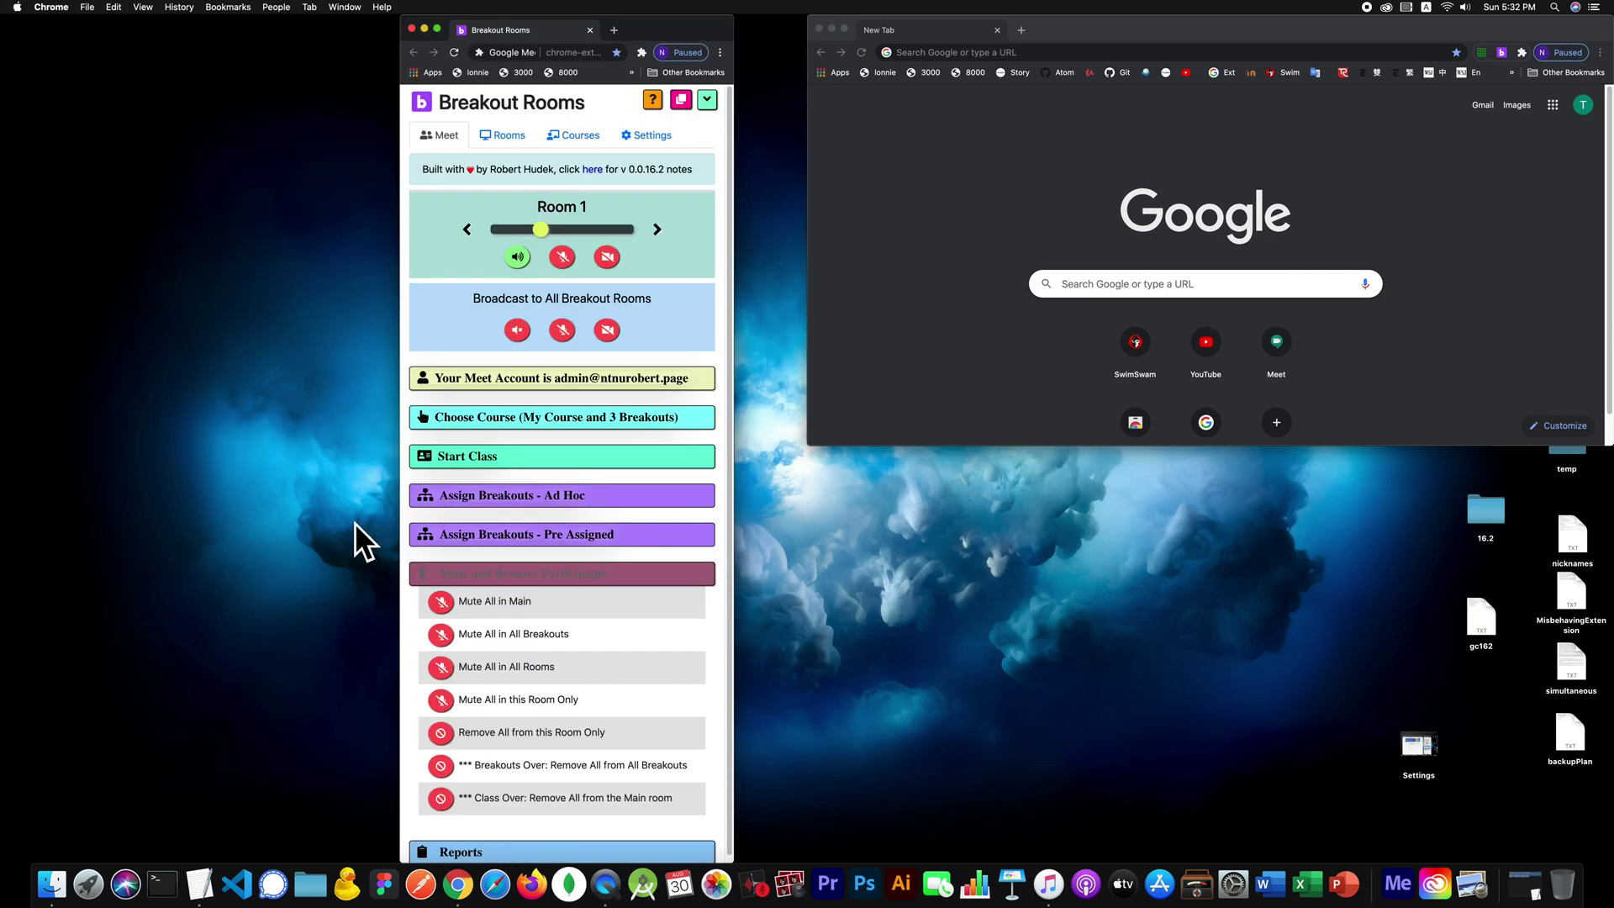